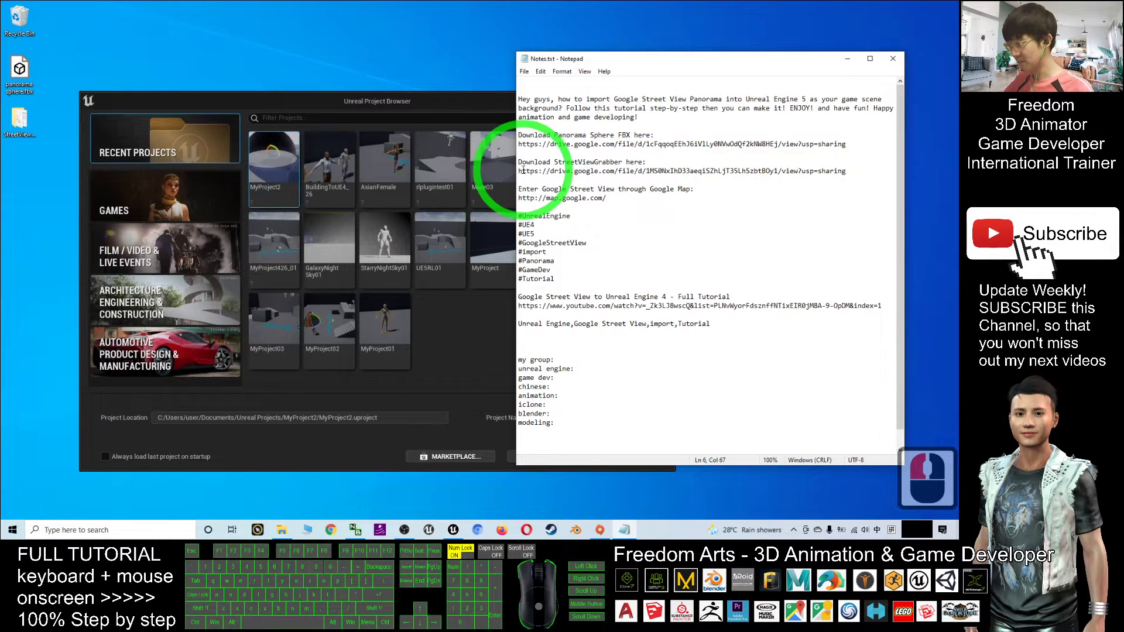
drag(520, 171, 855, 172)
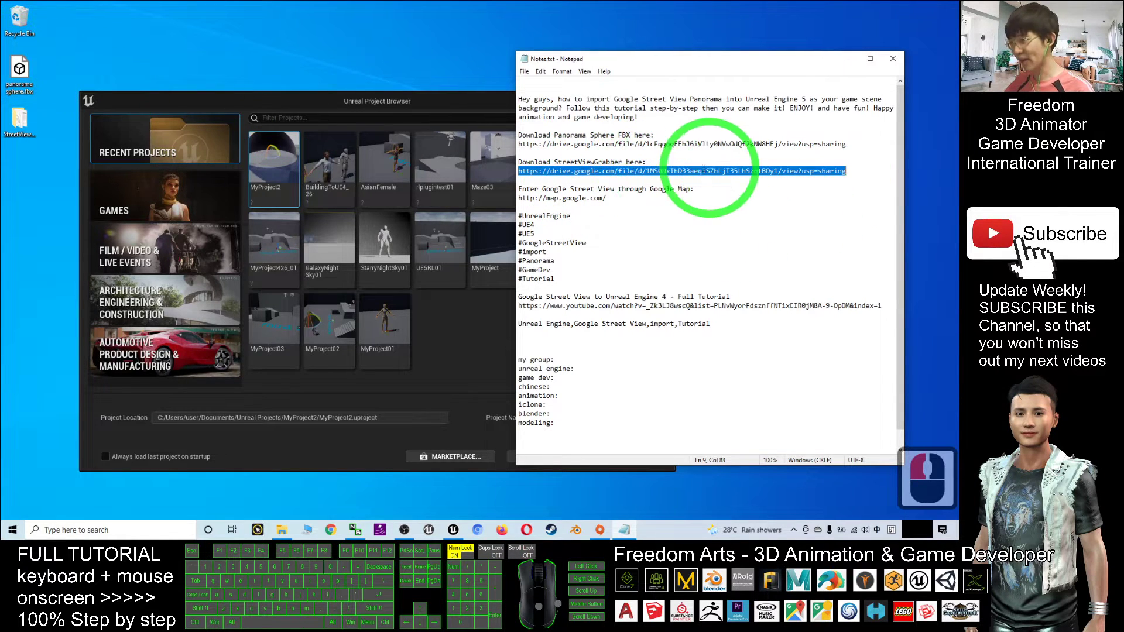
click(647, 162)
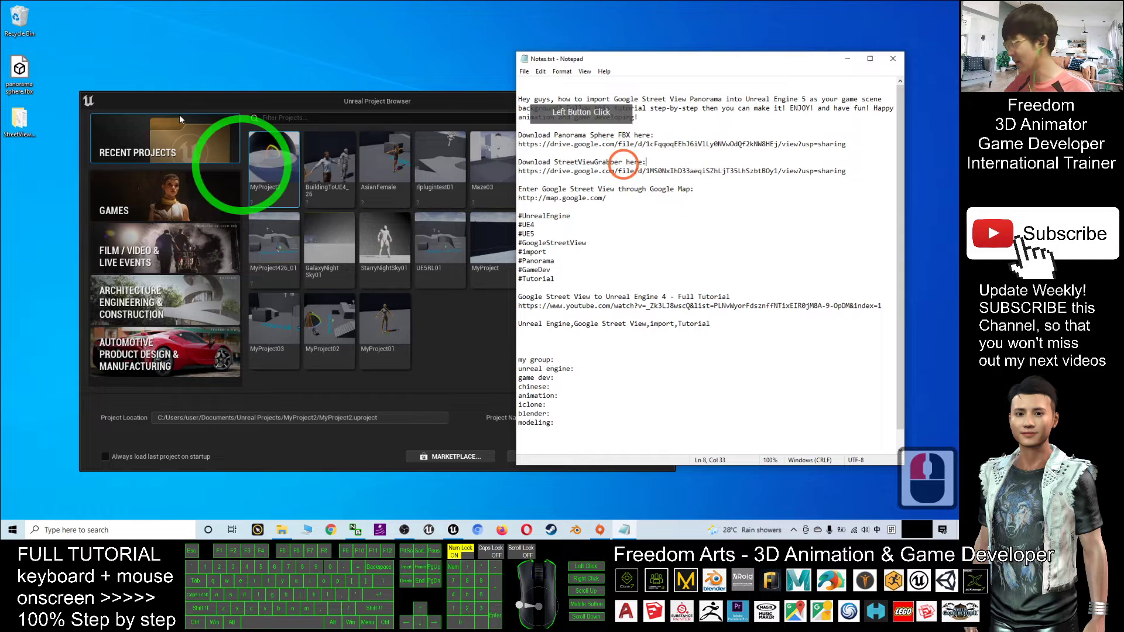
click(11, 134)
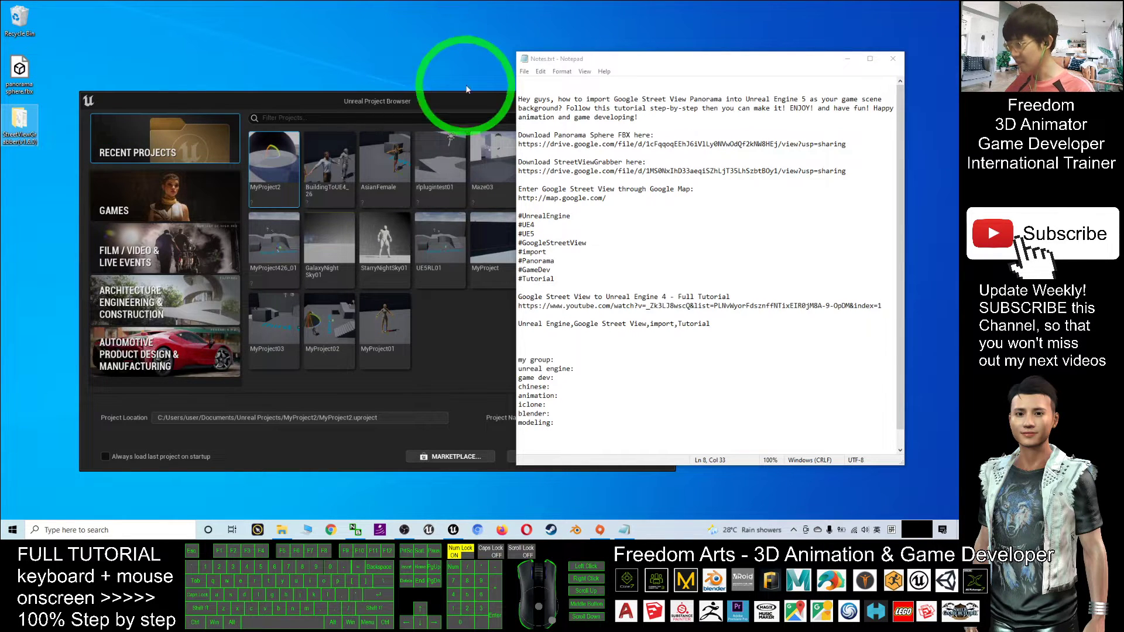
drag(680, 58, 695, 56)
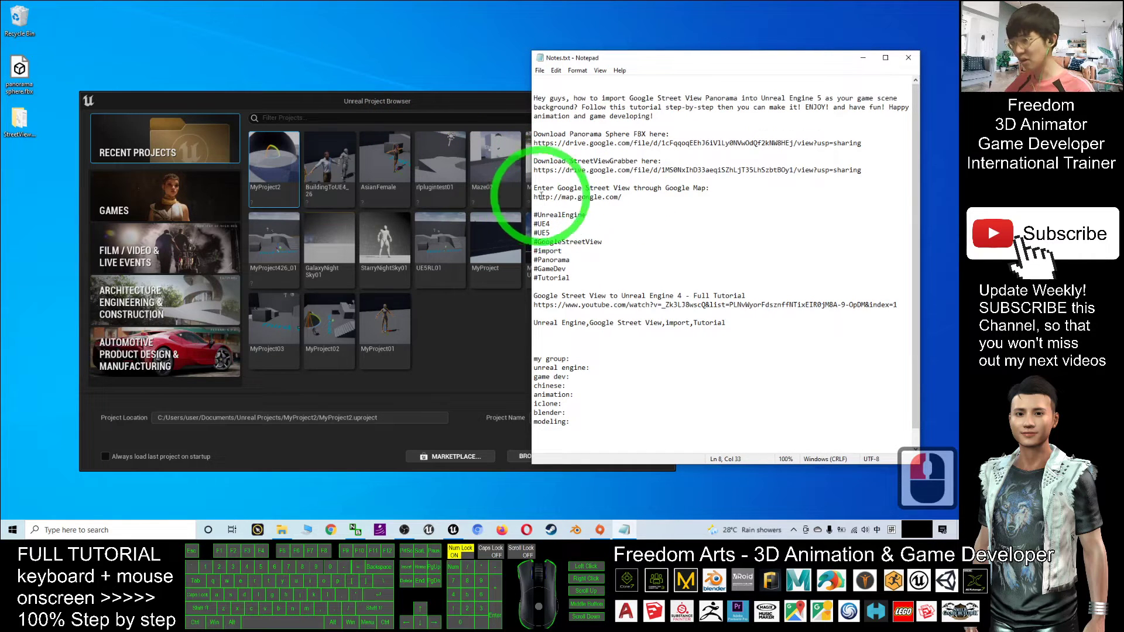
drag(534, 197, 624, 198)
key(ctrl+c)
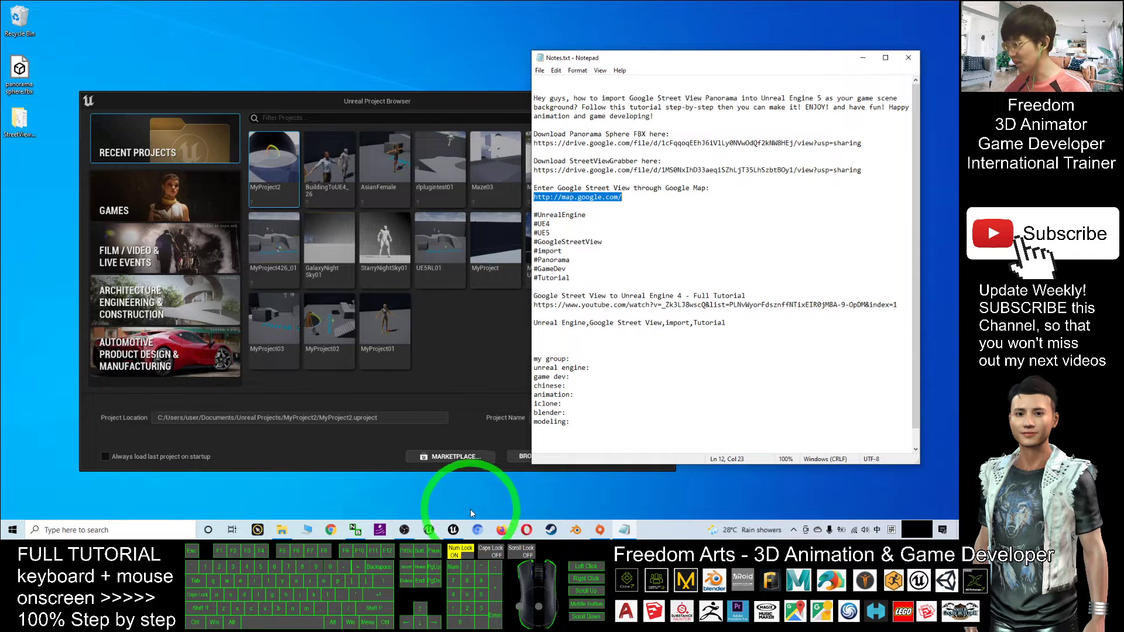
click(537, 130)
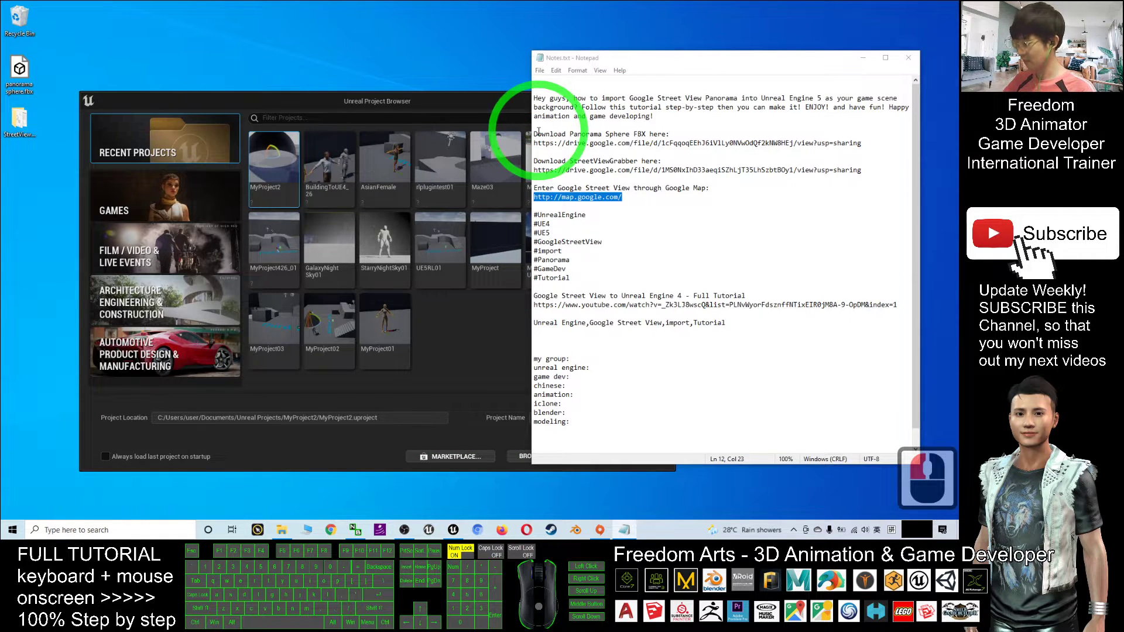
key(ctrl+v)
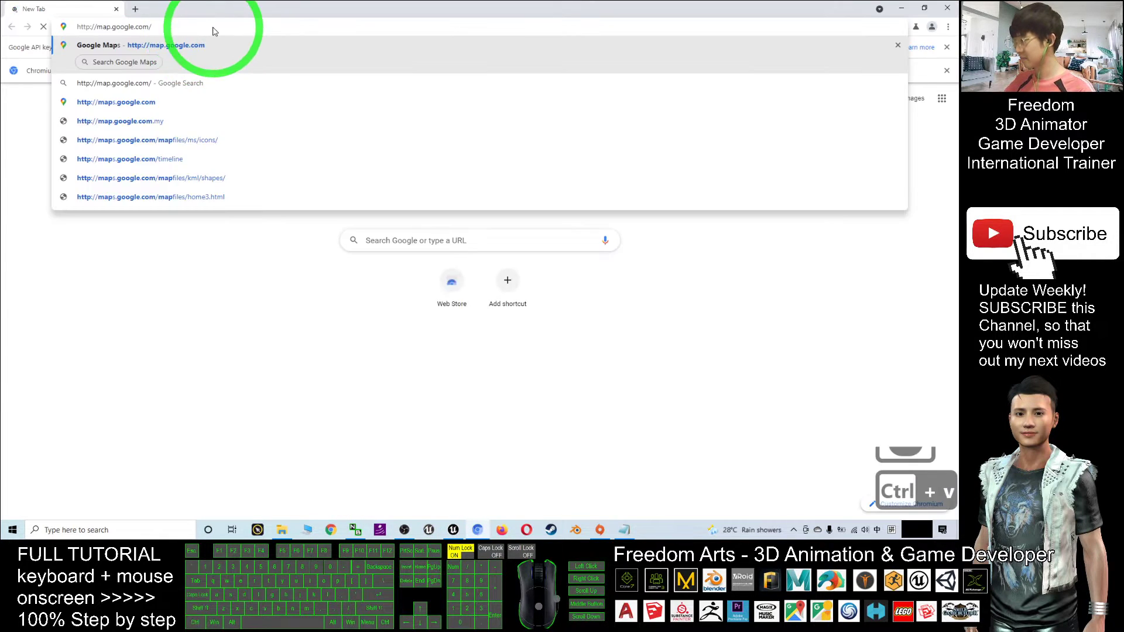
key(Return)
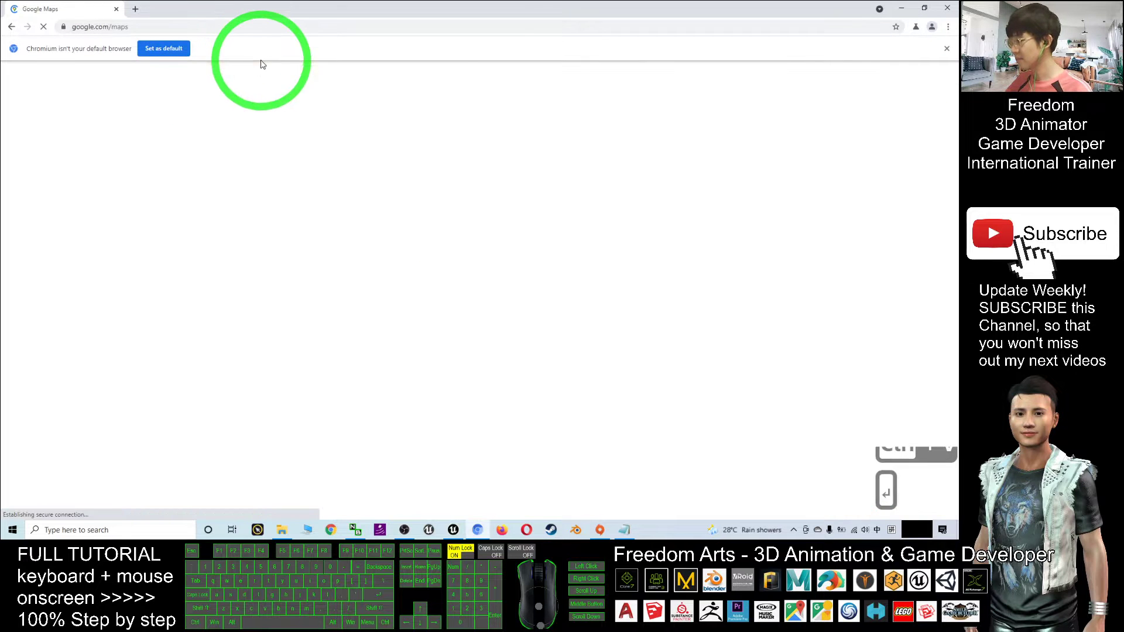
Search Google Maps for "new york city"
scroll(427, 201, down, 20)
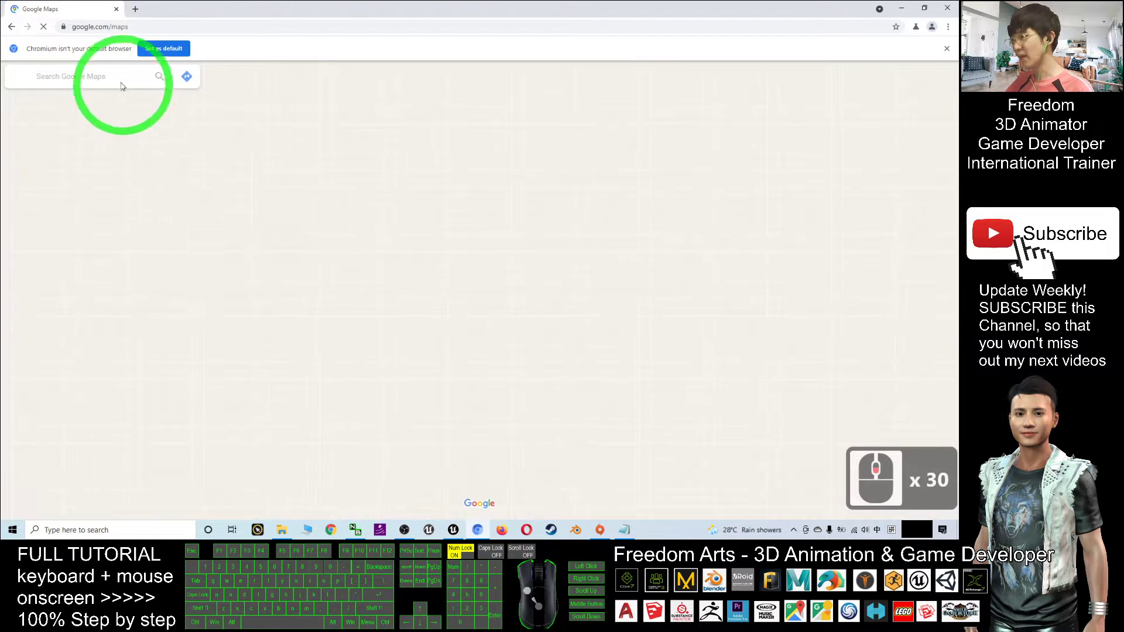
click(96, 75)
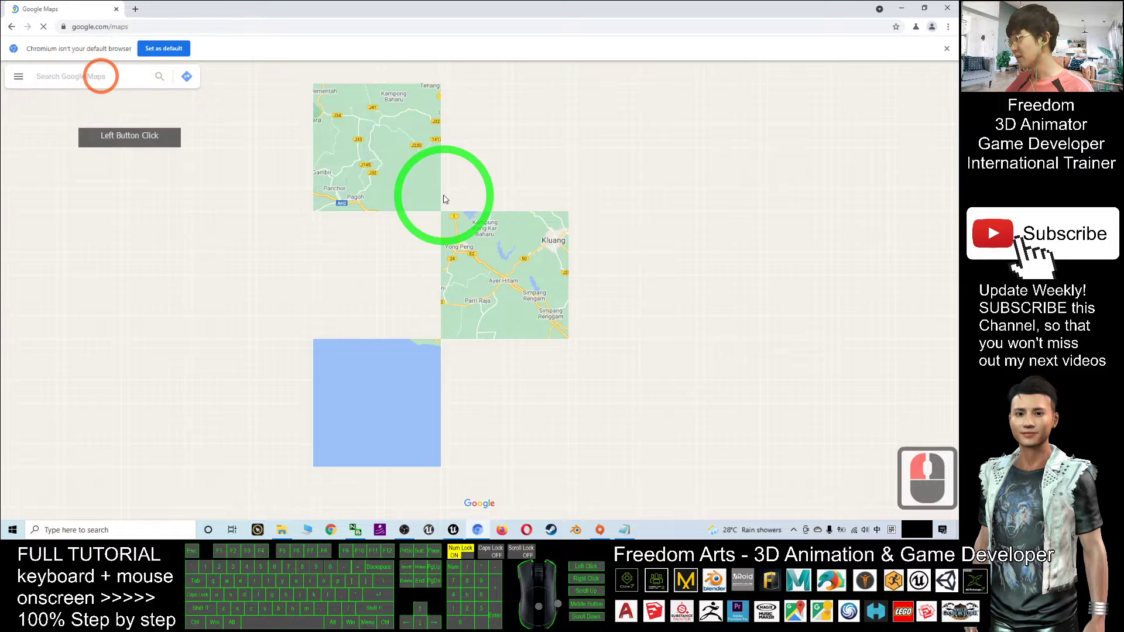
text(new)
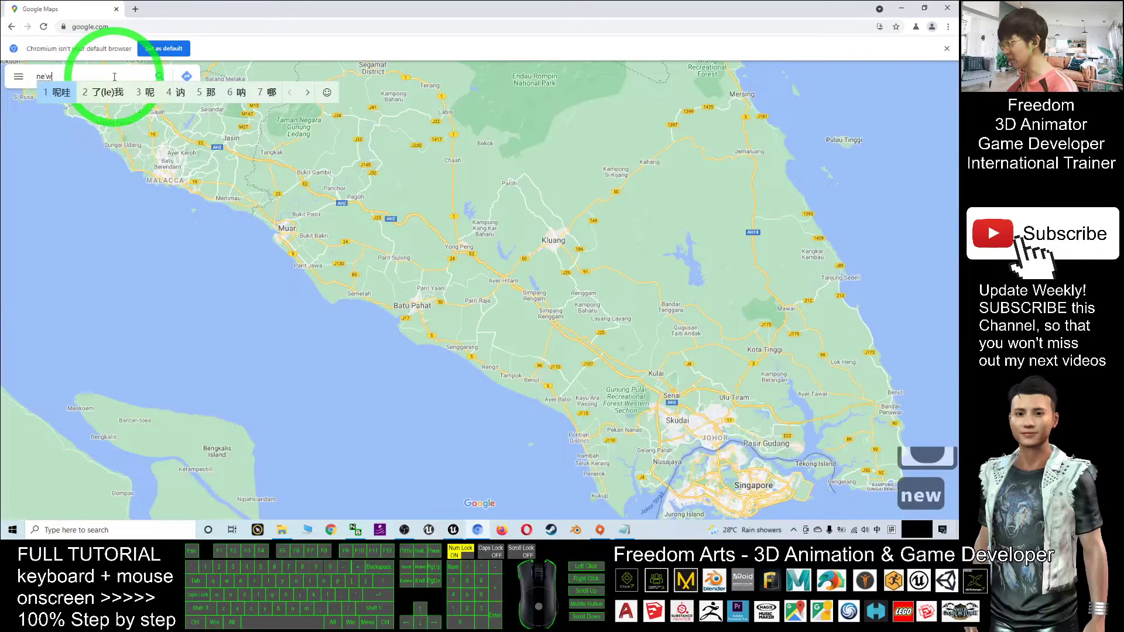
text( yor)
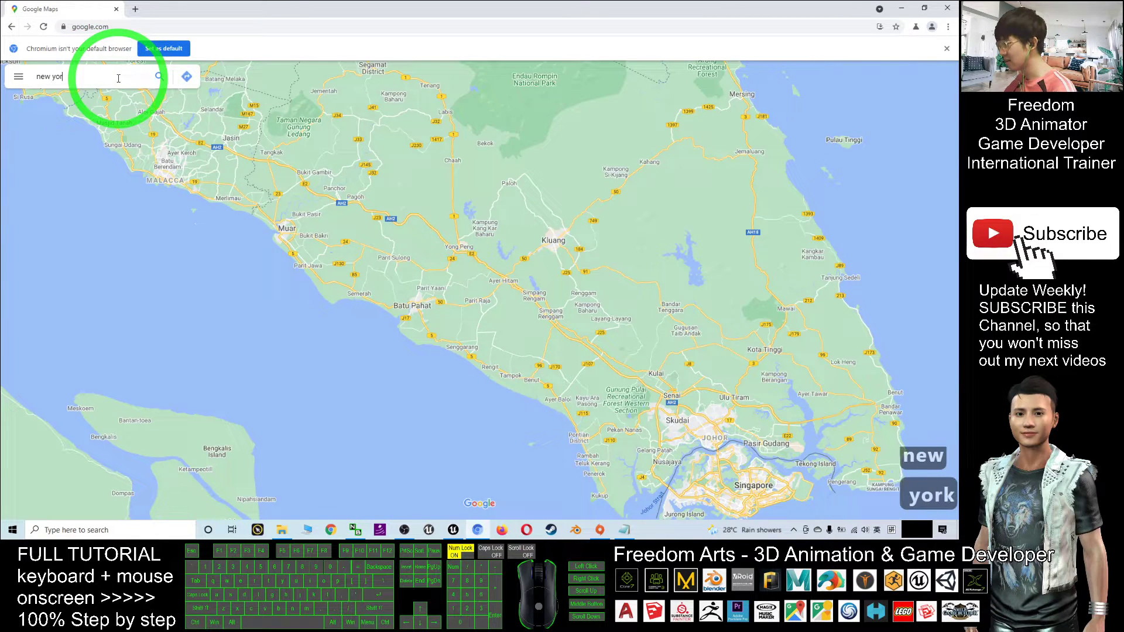
text(k city)
key(Return)
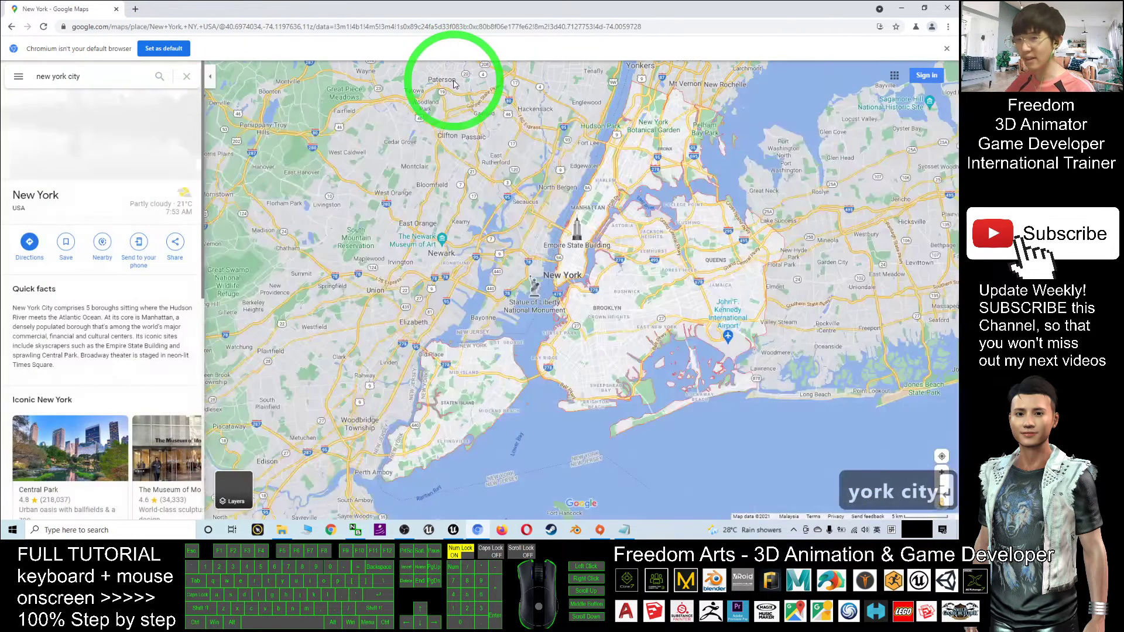
Choose a spot on 22nd Rd in Astoria, just east of Astoria Park, and open its Street View
scroll(577, 217, up, 8)
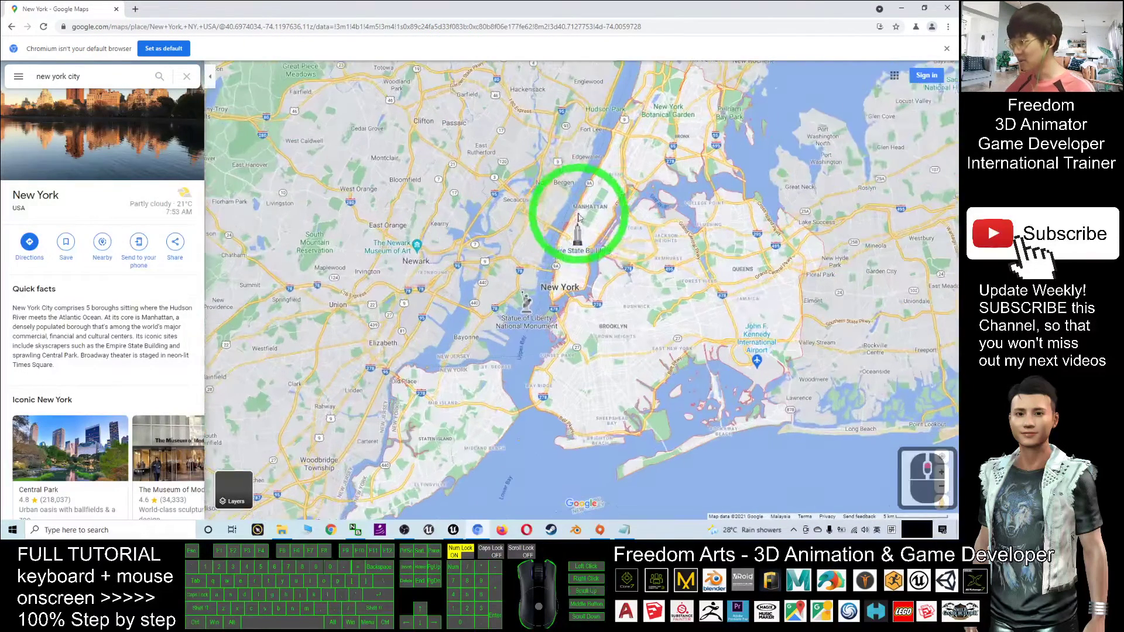
drag(672, 275, 535, 163)
scroll(534, 163, up, 6)
scroll(626, 231, up, 12)
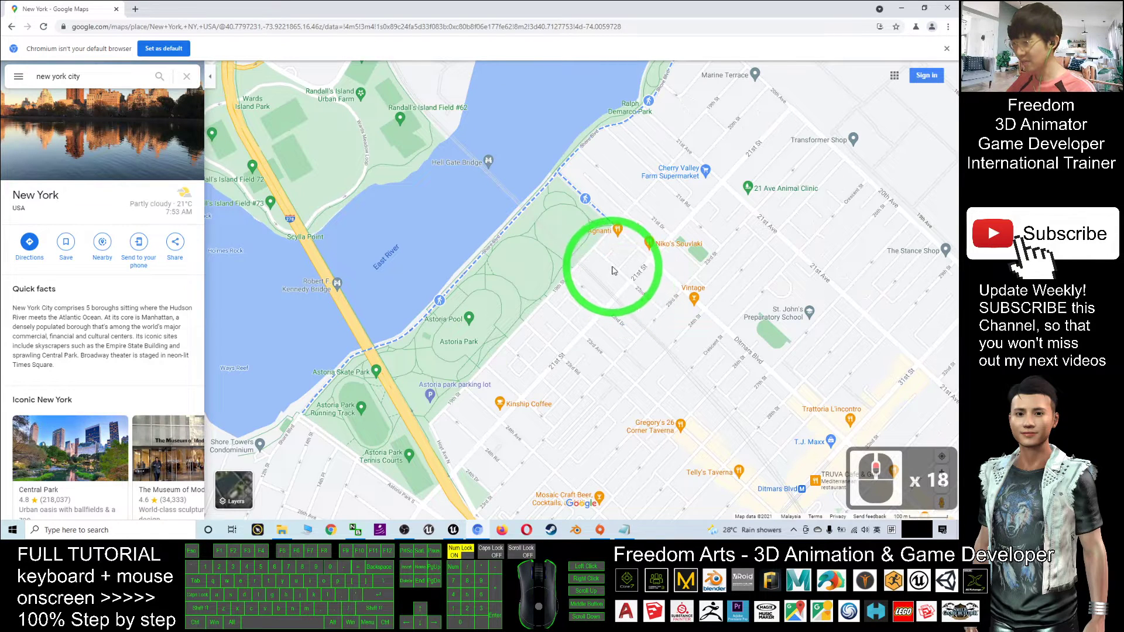
click(612, 269)
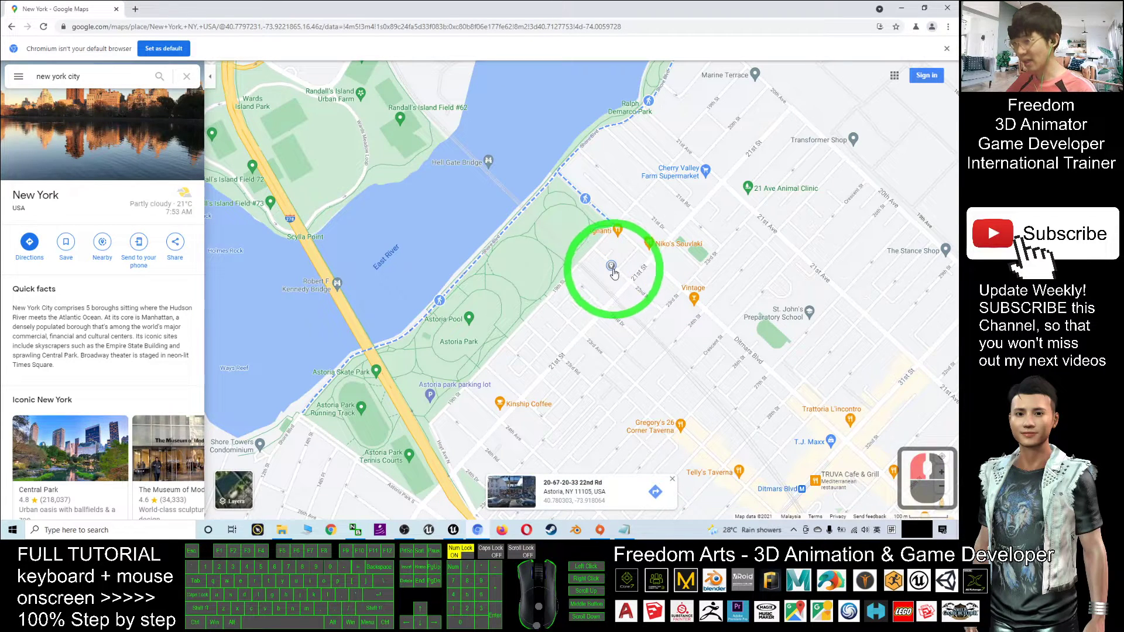
click(510, 493)
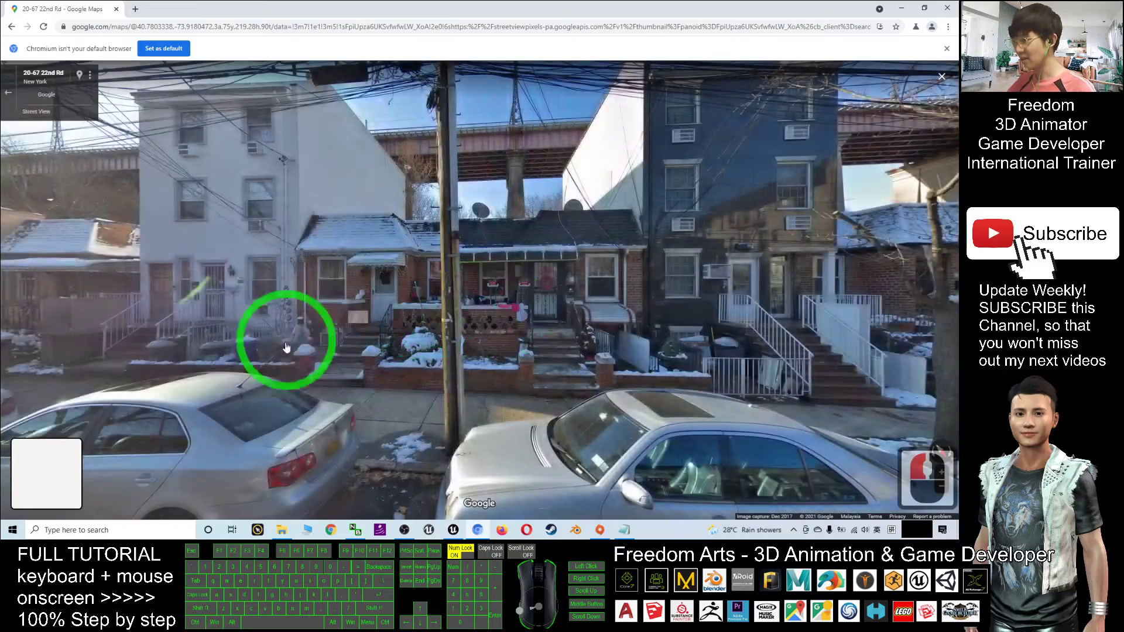
Look all around the 22nd Rd panorama in Street View and return to the map
drag(286, 348, 669, 321)
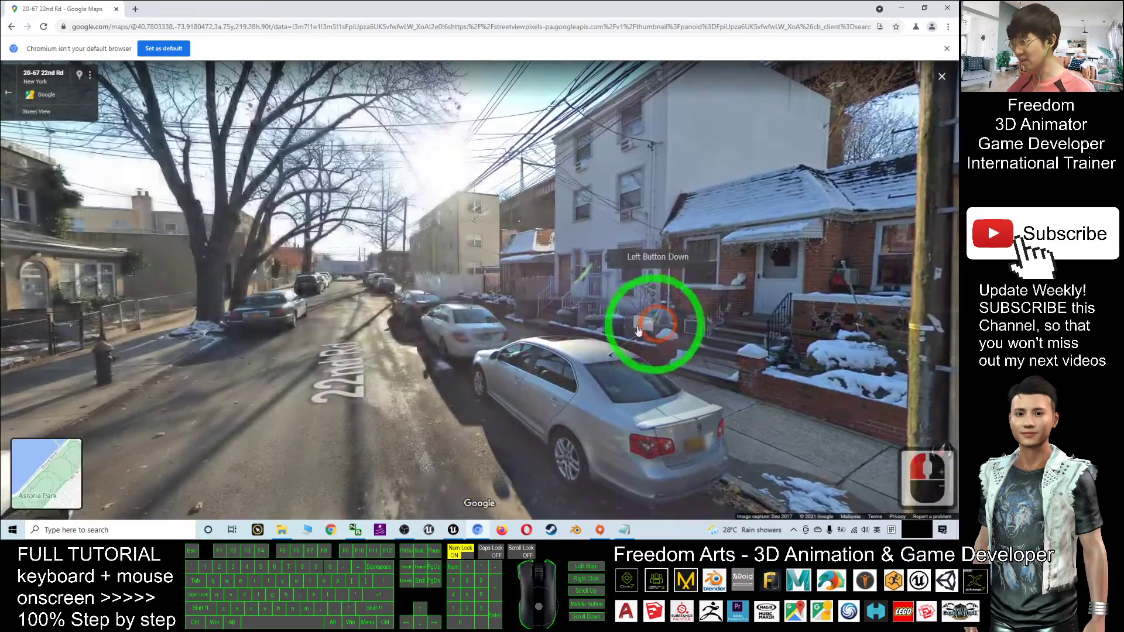
drag(752, 326, 914, 328)
drag(379, 296, 720, 301)
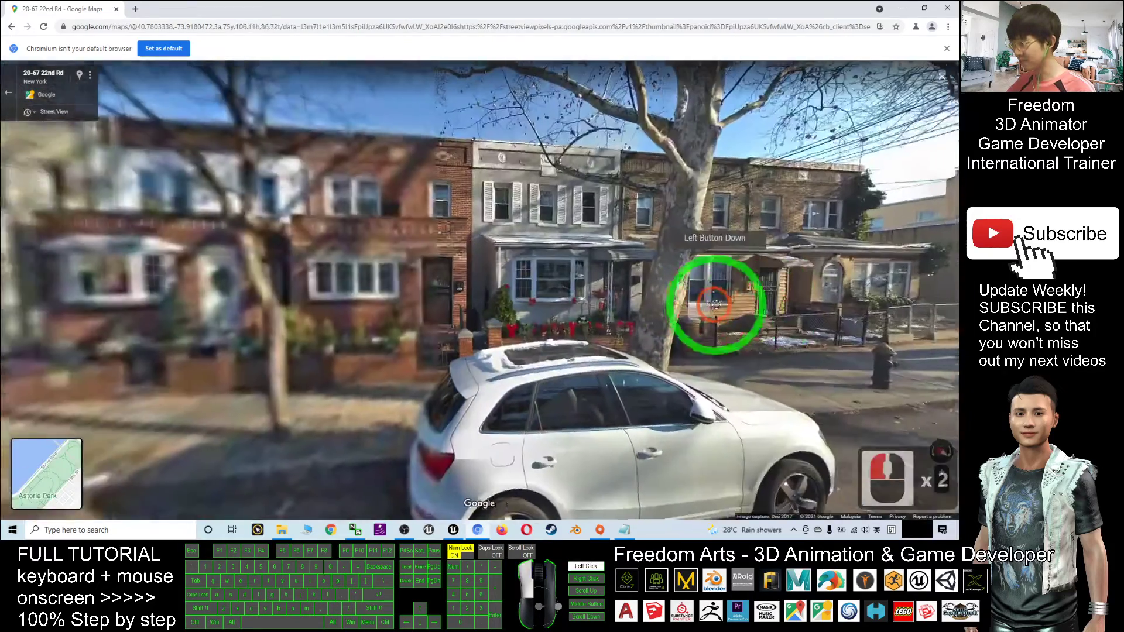
drag(322, 282, 686, 297)
drag(427, 301, 738, 355)
drag(247, 361, 607, 276)
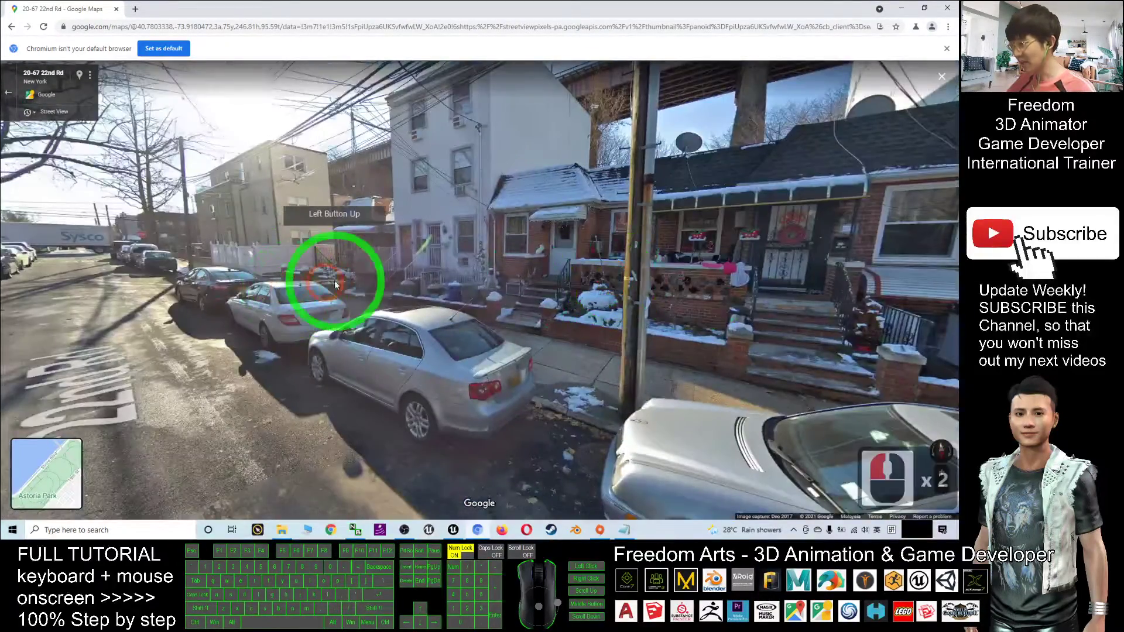
drag(326, 279, 745, 276)
drag(472, 274, 562, 295)
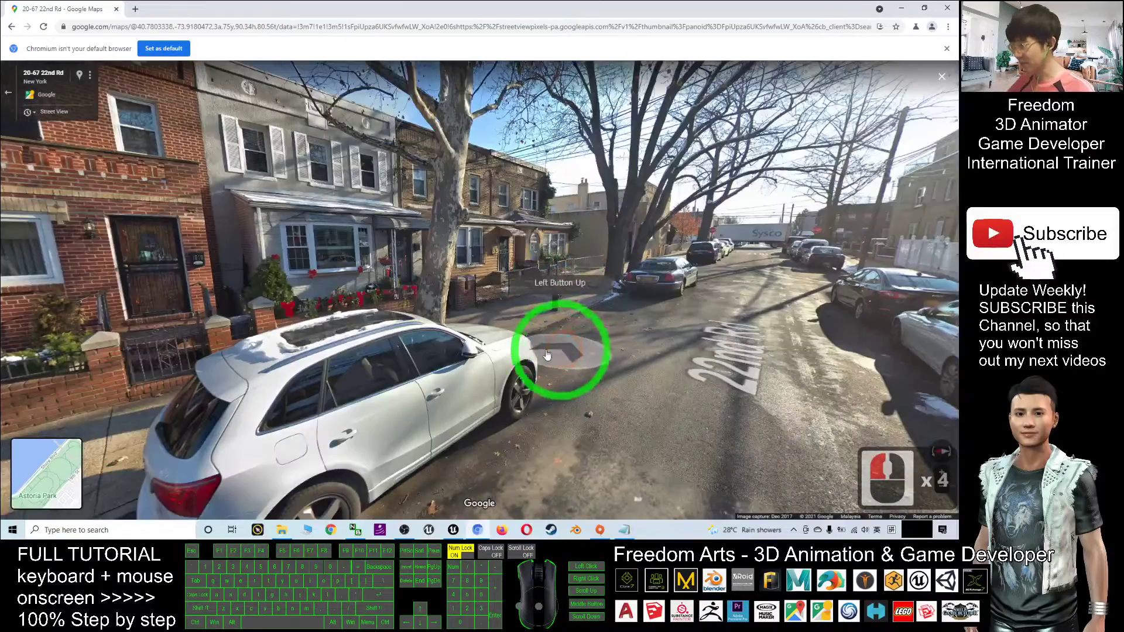
click(694, 359)
click(673, 369)
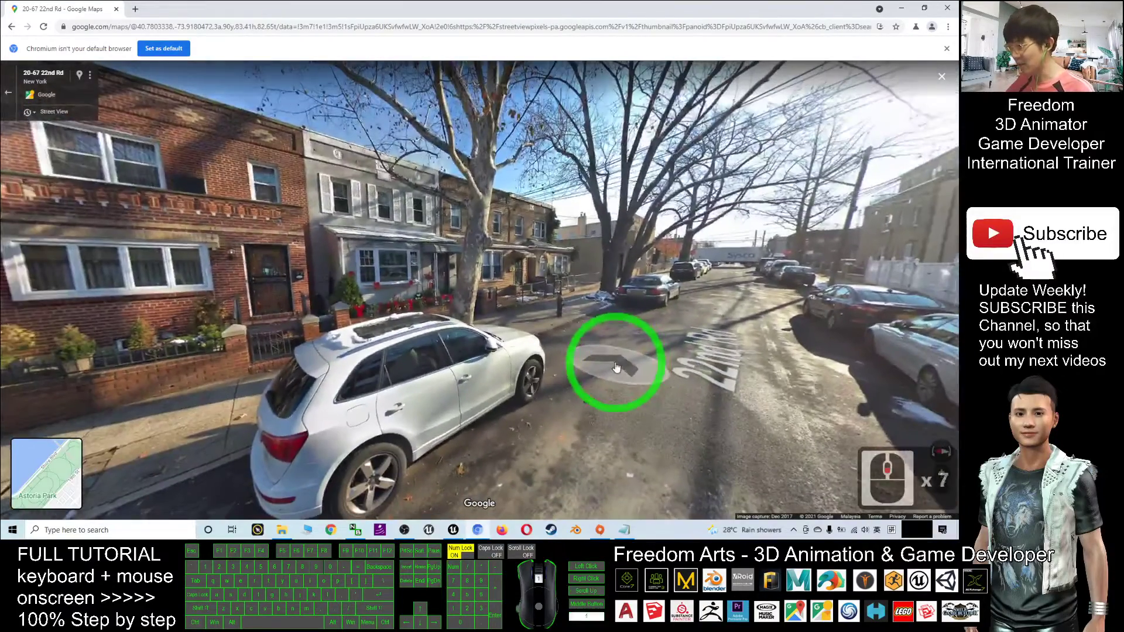
click(642, 445)
key(Escape)
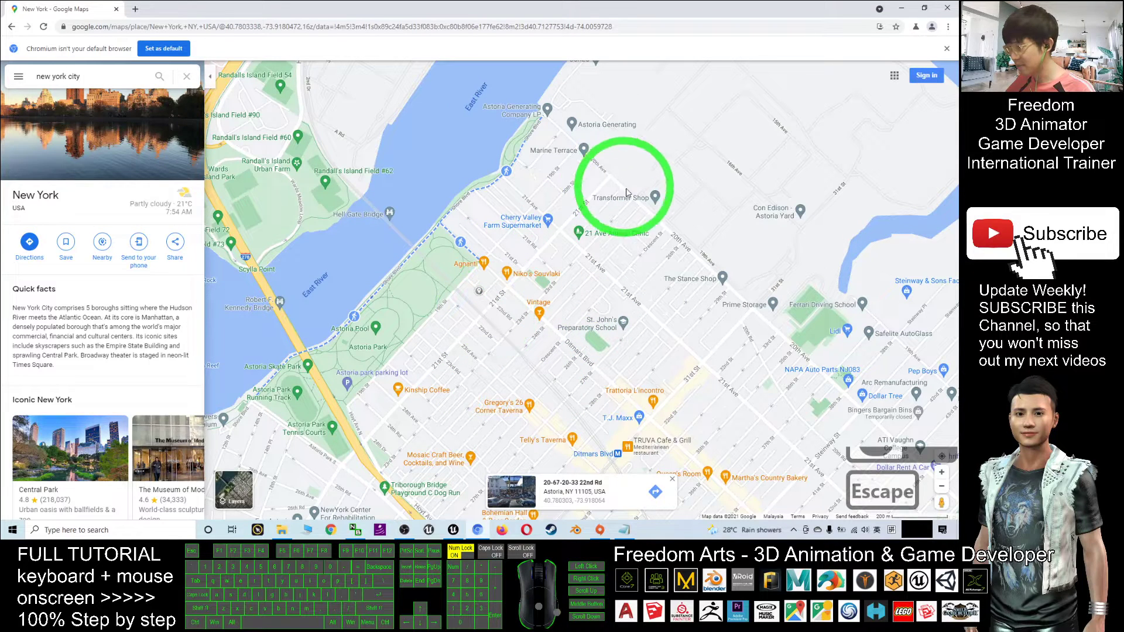
Choose a spot on 23rd St near 21 Ave Animal Clinic and open its Street View
click(600, 216)
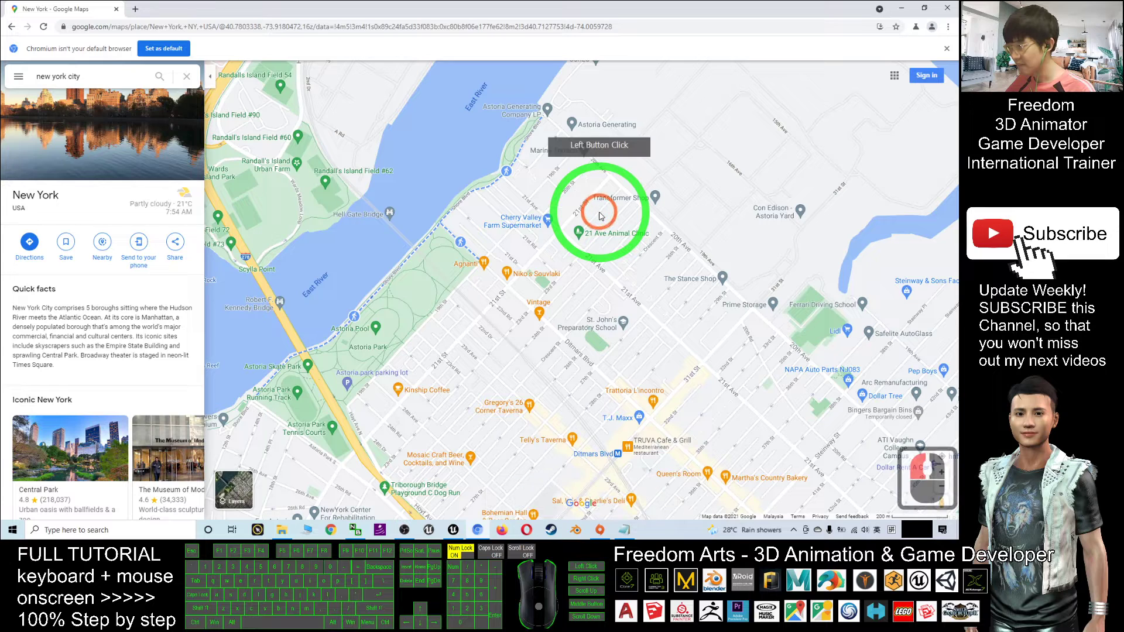
click(600, 215)
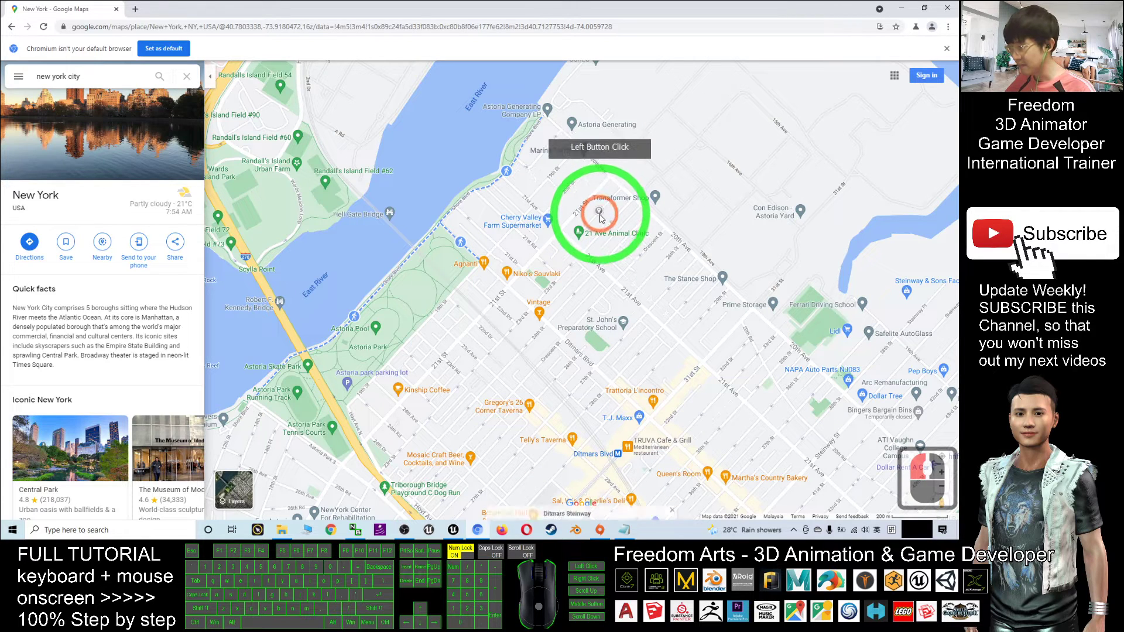
click(515, 495)
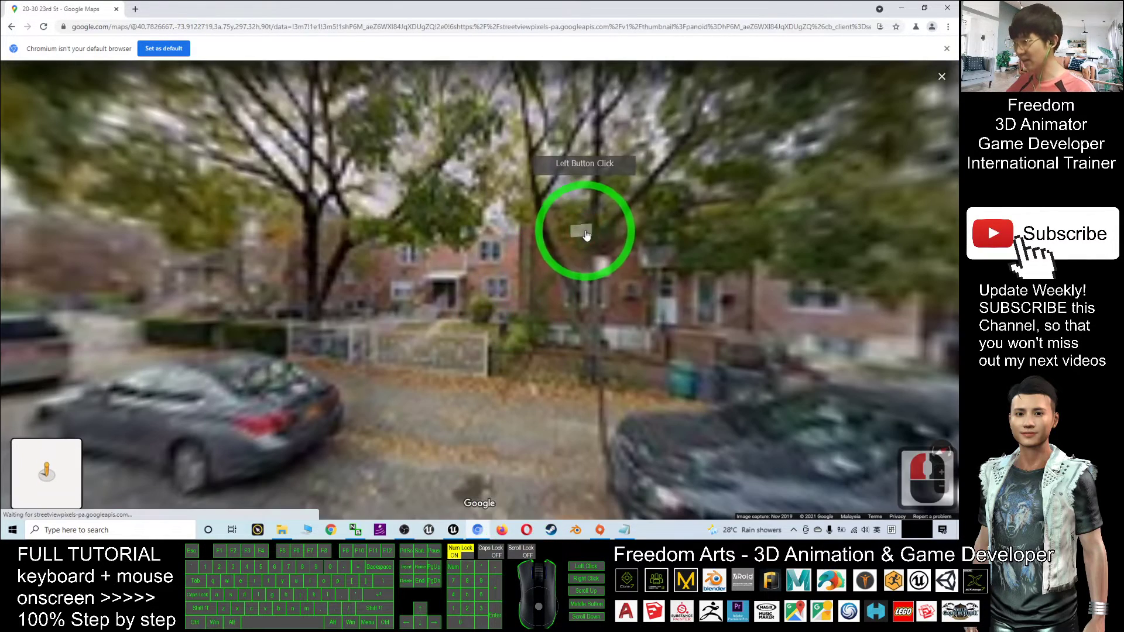
Look around the 23rd St panorama, ending with the view facing straight along the street
click(230, 288)
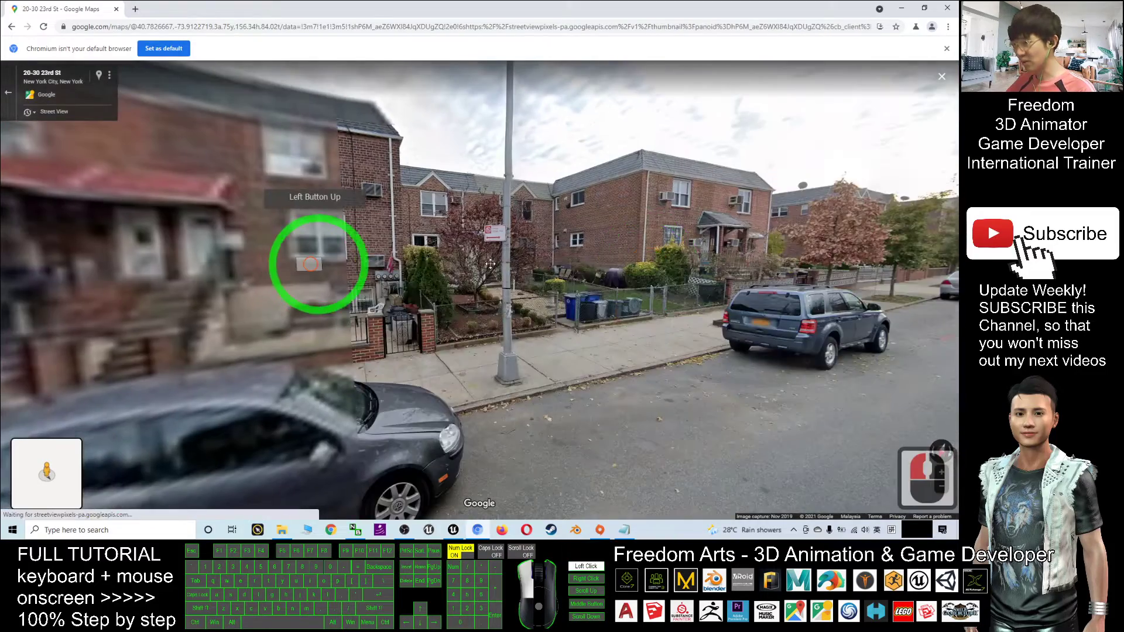
click(321, 259)
click(477, 266)
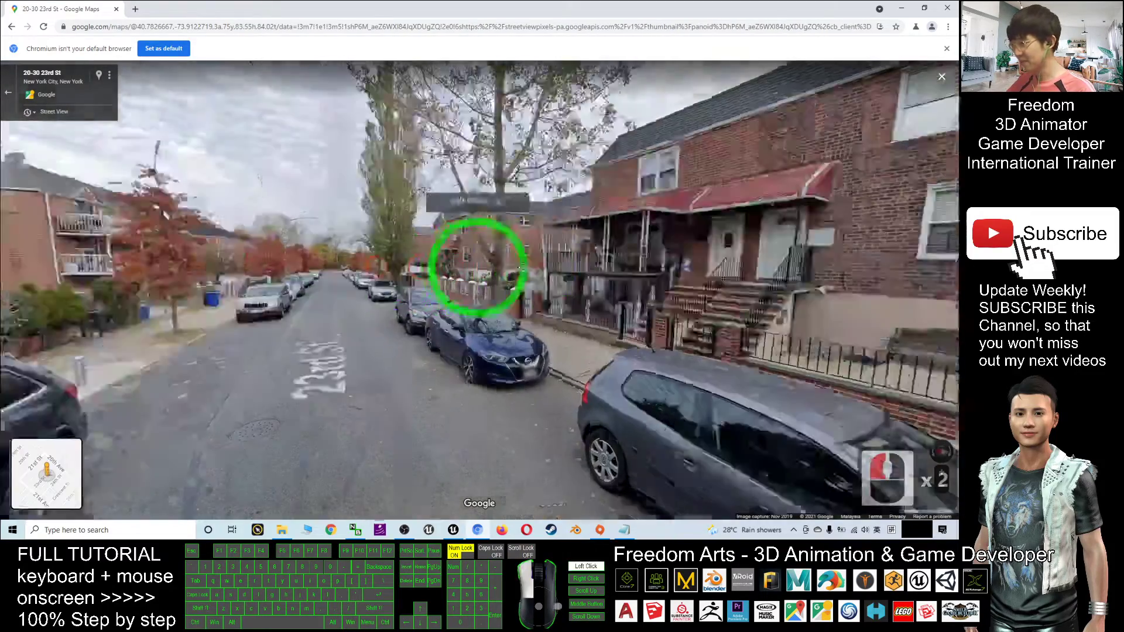
click(289, 296)
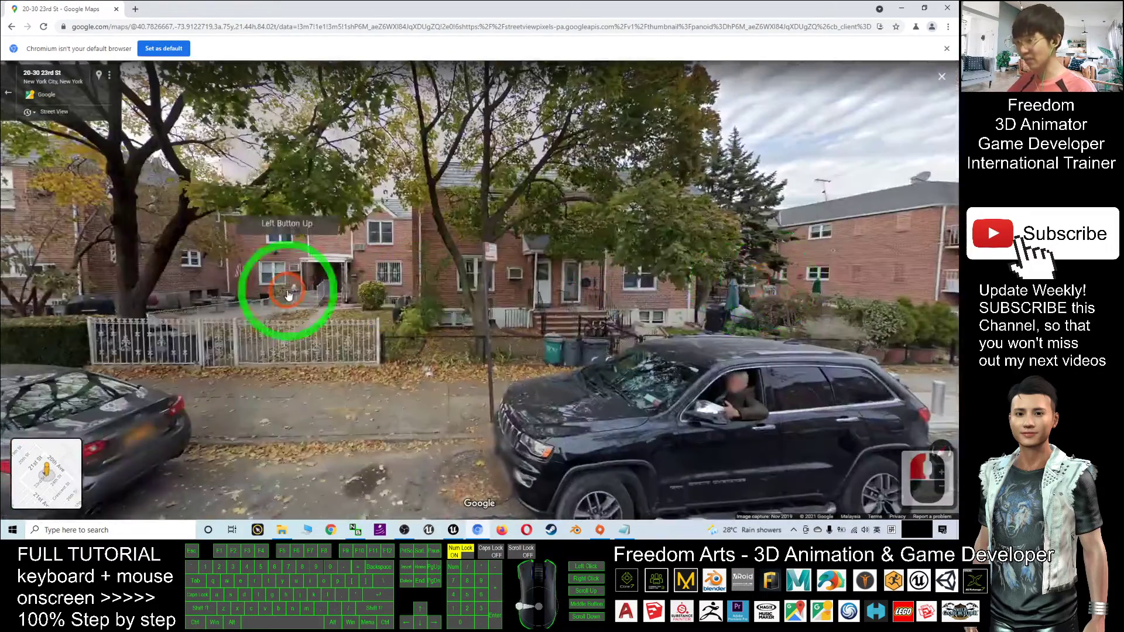
click(673, 283)
click(422, 319)
click(524, 314)
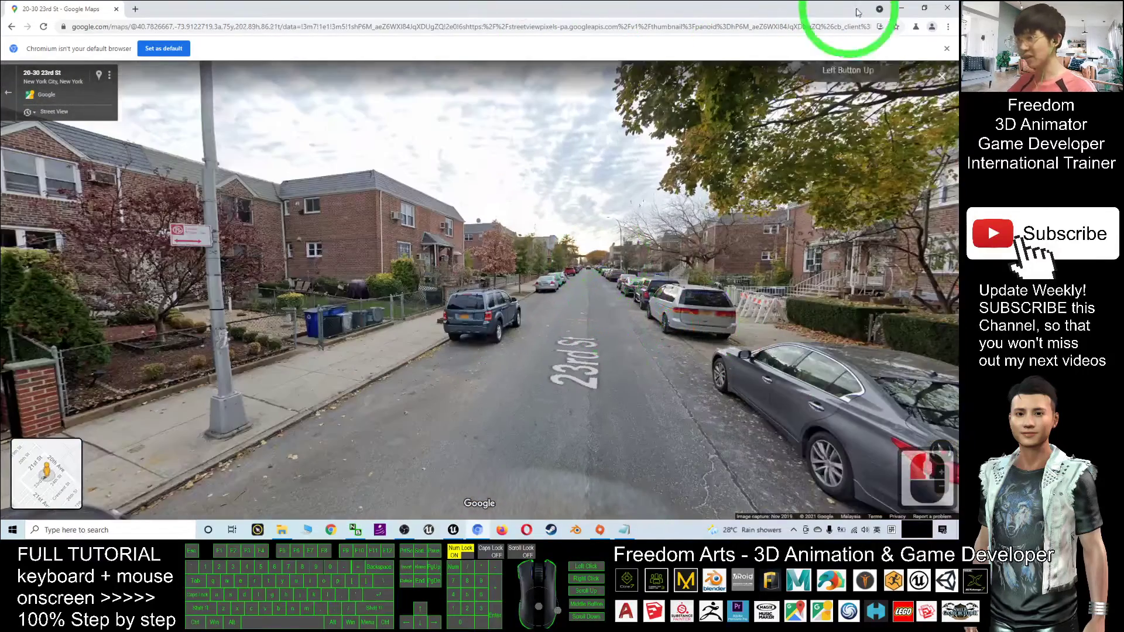
Restore the browser to a smaller window, minimize the Unreal Project Browser, and place the opened desktop folder StreetViewGrabber(v1.6.0) beside the browser
drag(728, 9, 618, 36)
click(30, 119)
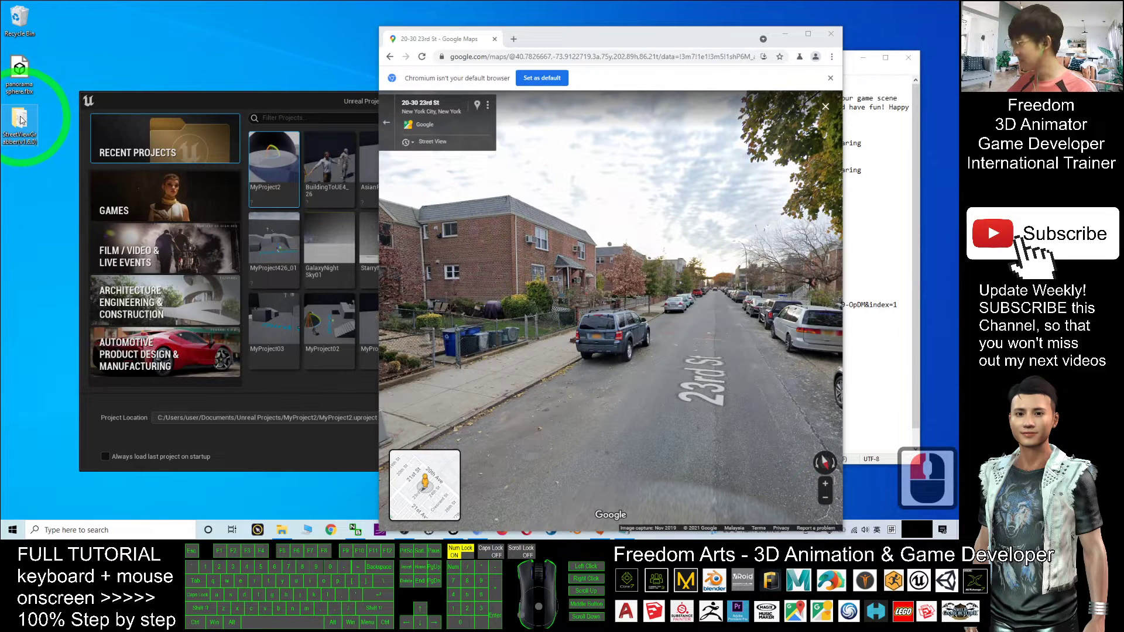
double_click(21, 119)
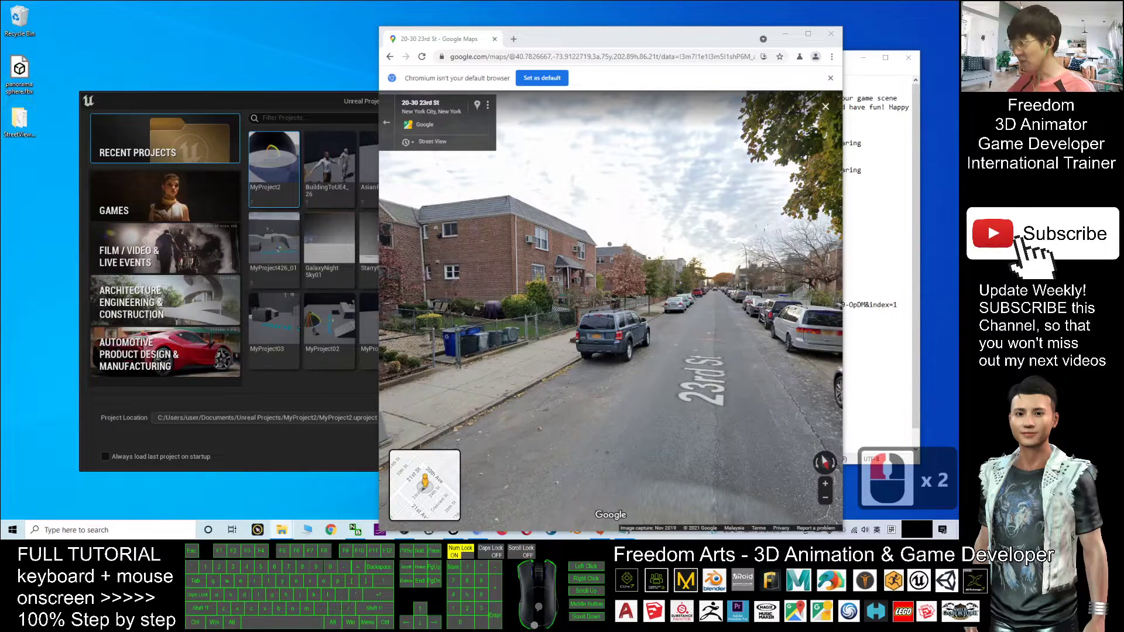
click(364, 116)
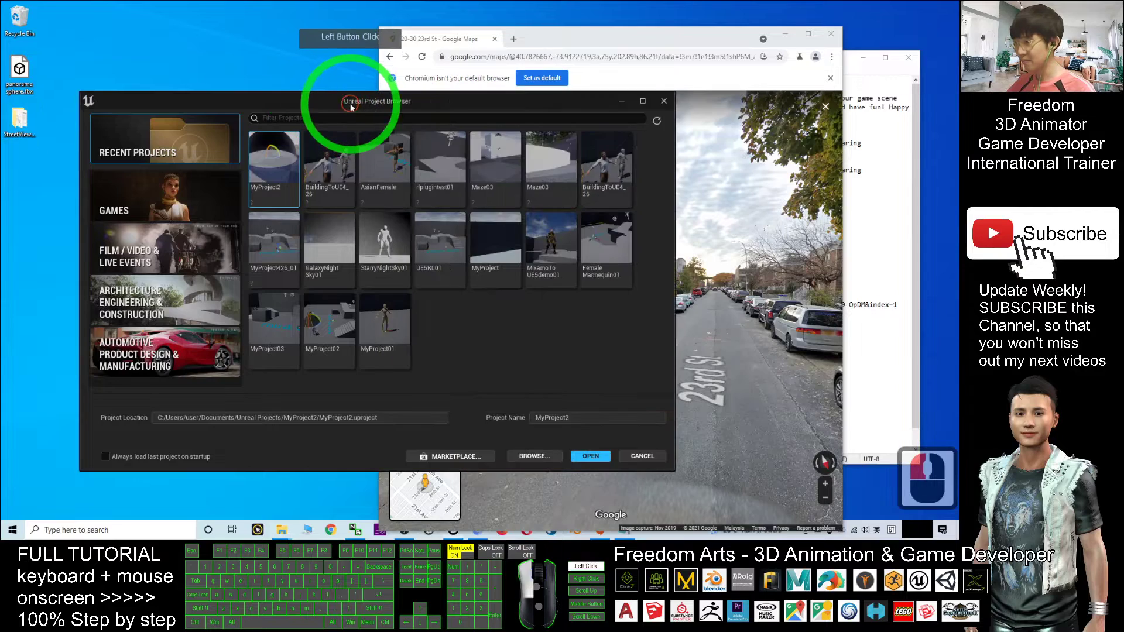
click(622, 101)
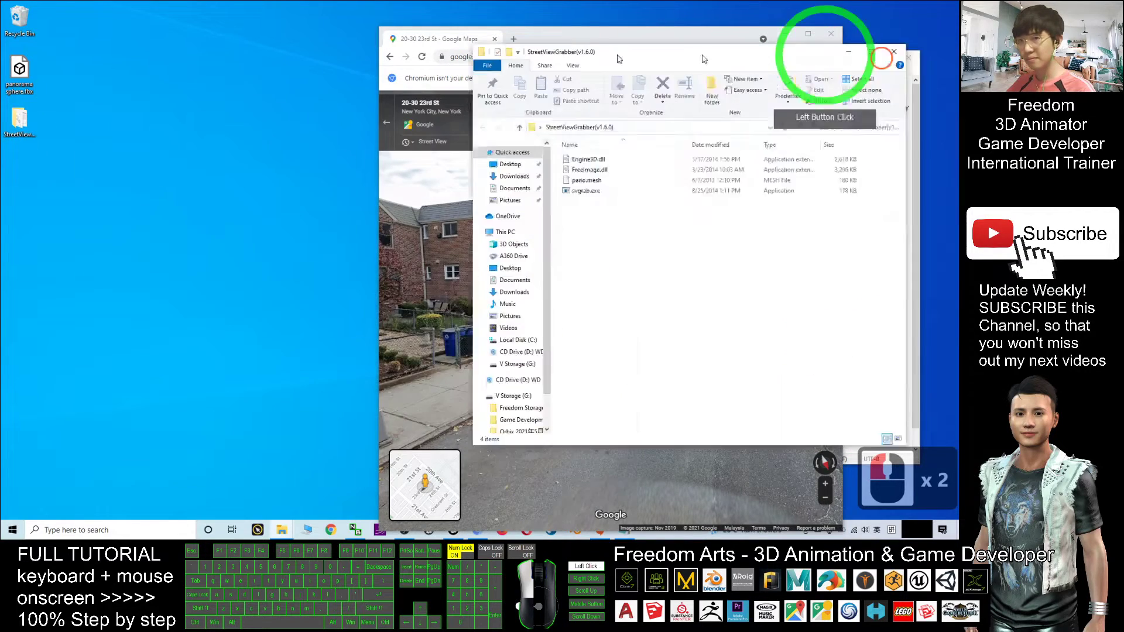
drag(704, 58, 301, 105)
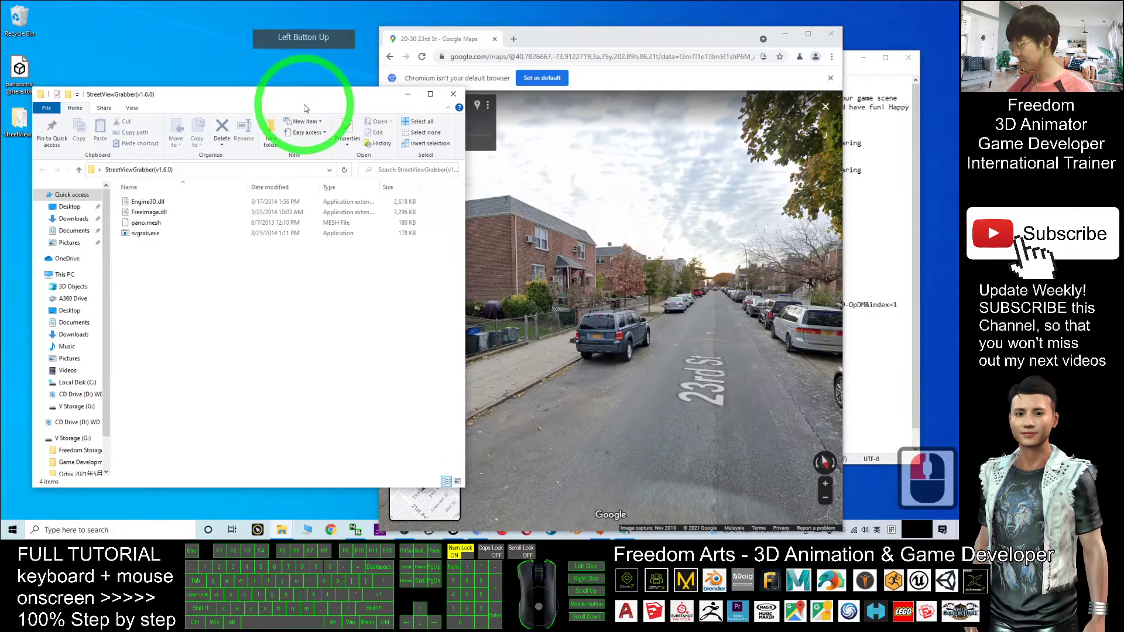
Launch svgrab.exe, place its window over the folder window, and turn off Crop Panorama
double_click(142, 234)
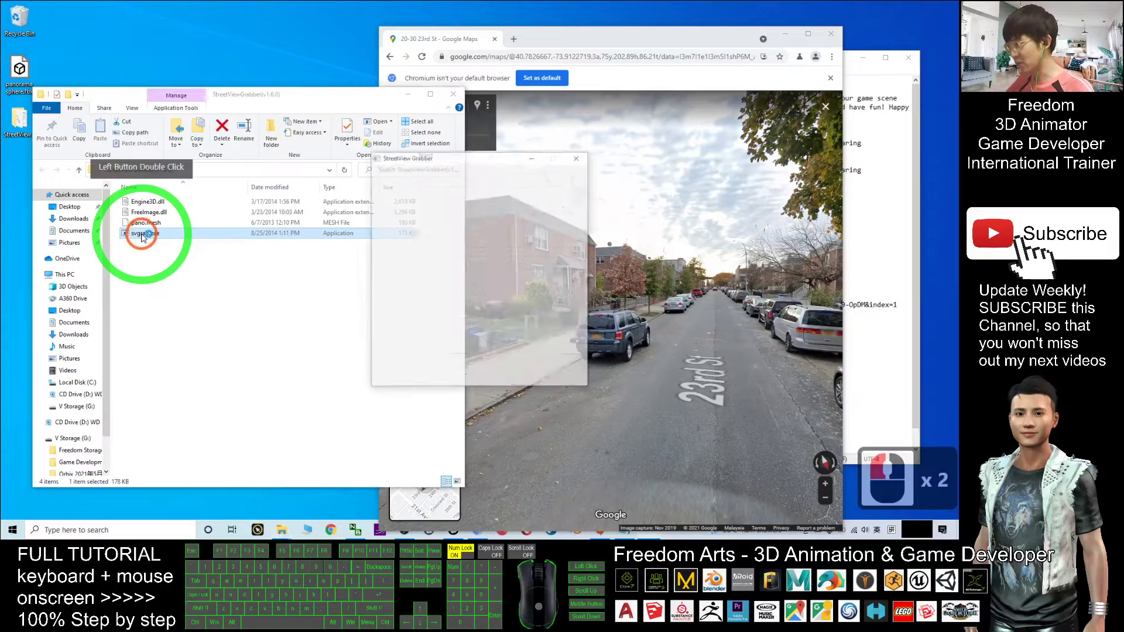
drag(499, 171, 300, 226)
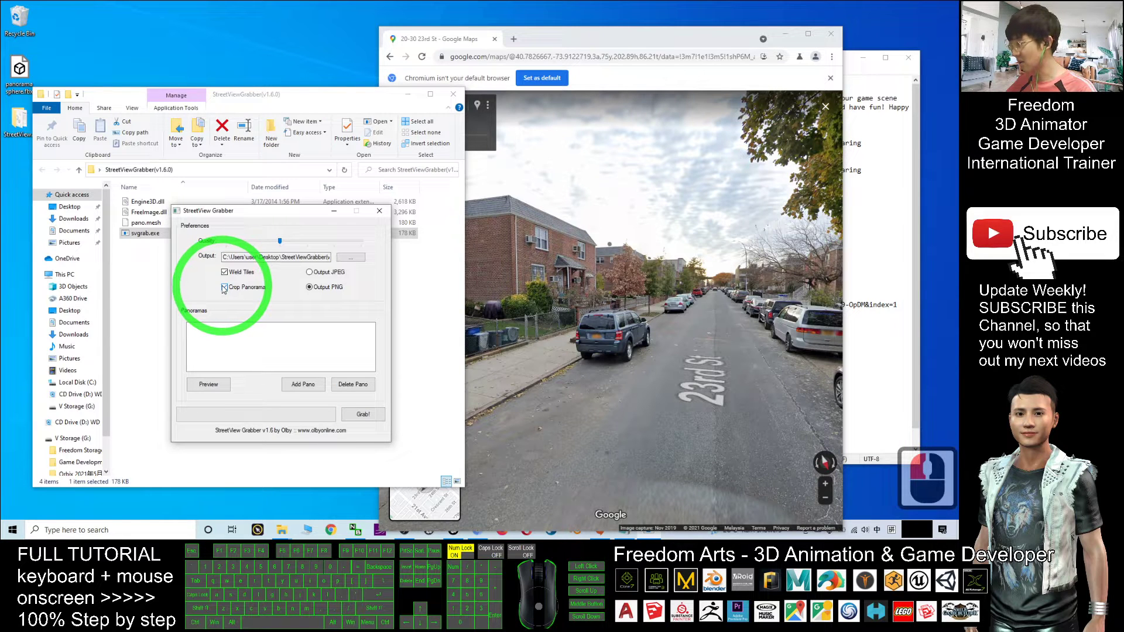
click(225, 287)
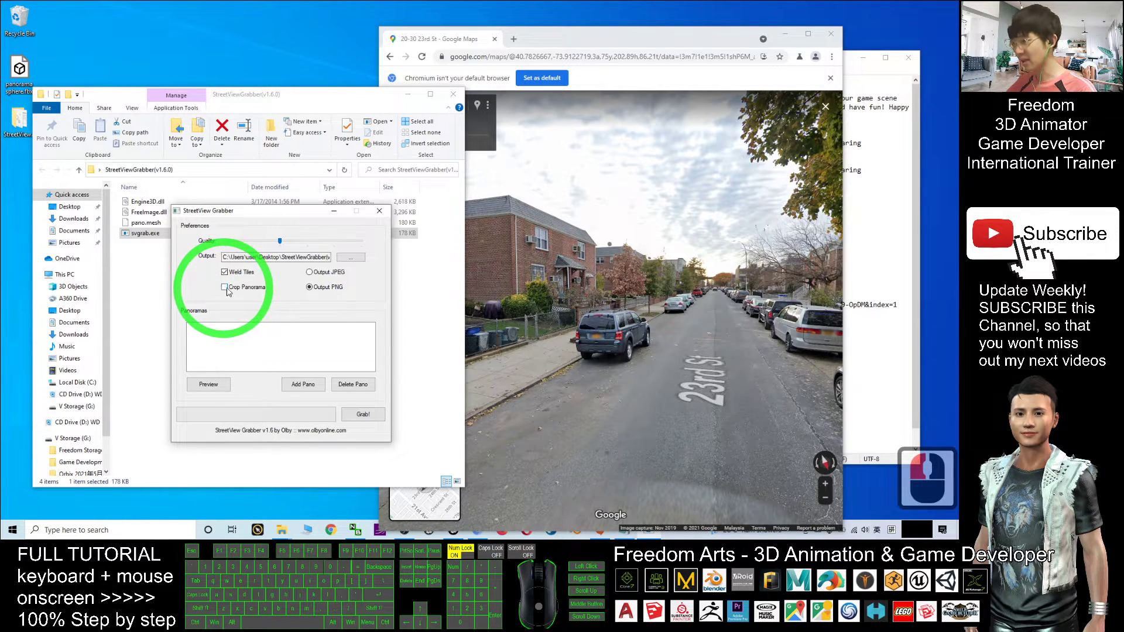
Copy the full web address of the 23rd St Street View page
click(538, 40)
click(577, 57)
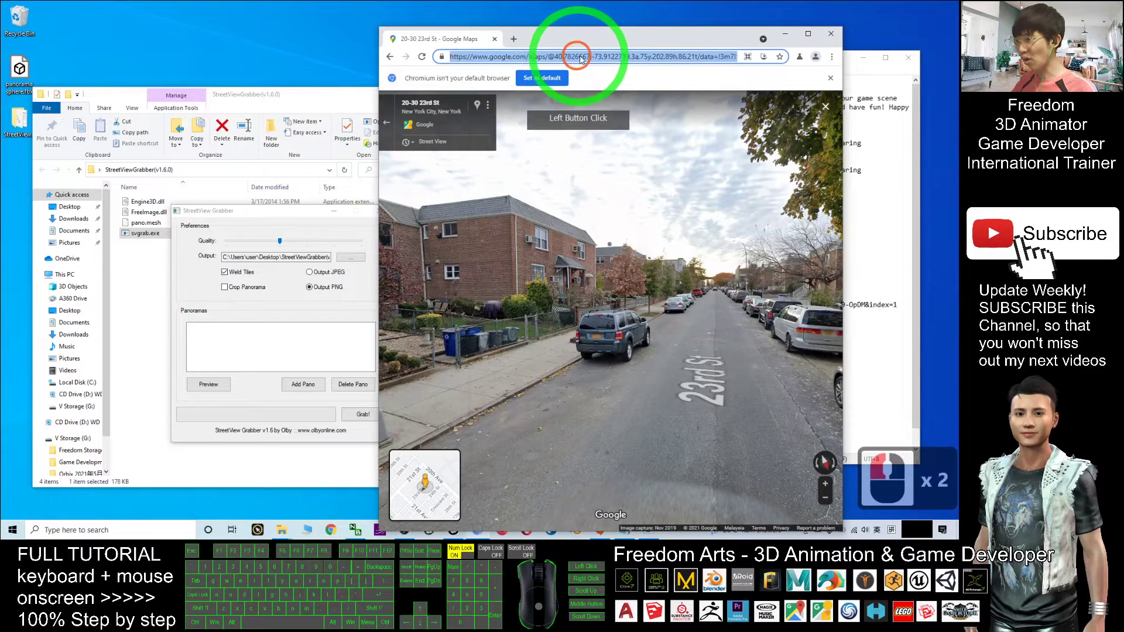
right_click(631, 59)
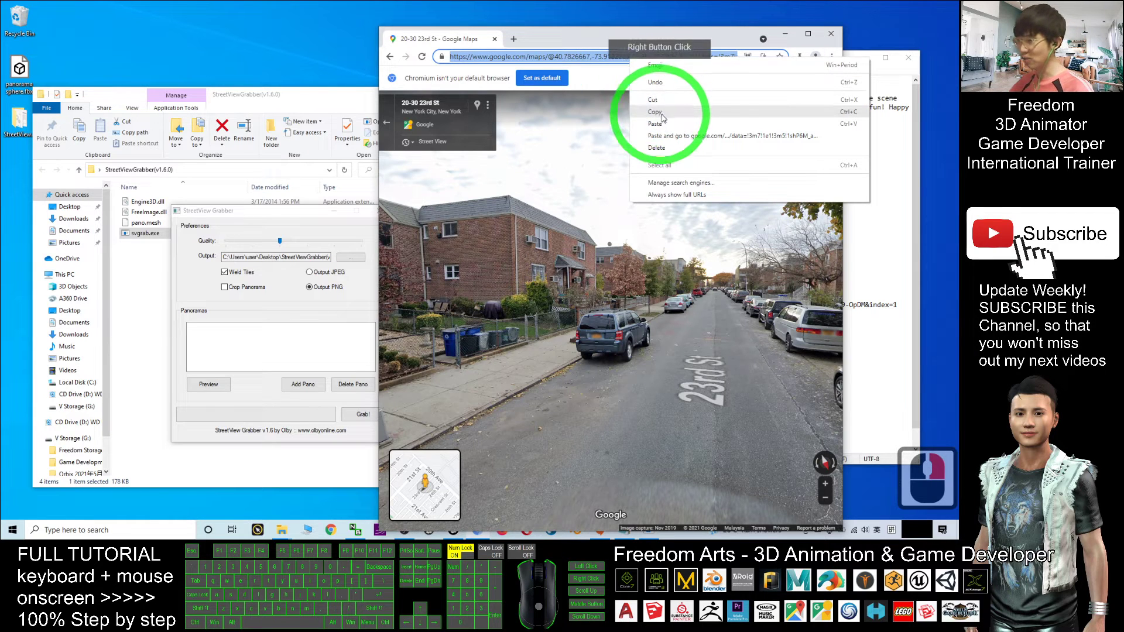
click(680, 113)
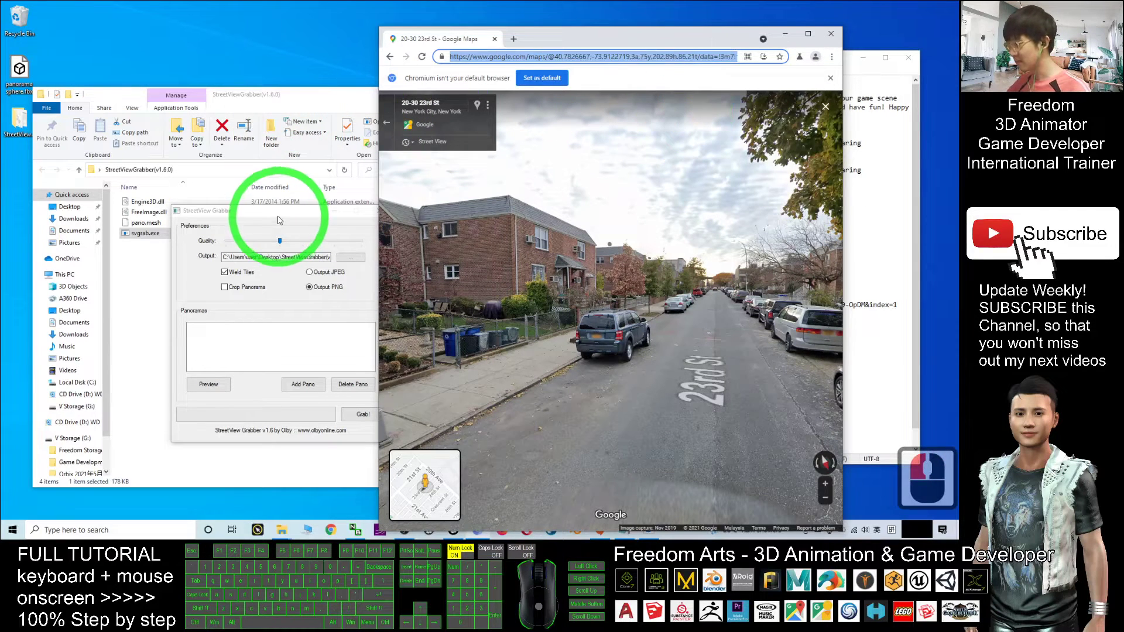
Arrange StreetView Grabber and the browser side by side, and add the panorama from the copied URL in the clipboard
click(211, 205)
drag(585, 30, 672, 26)
drag(304, 211, 355, 226)
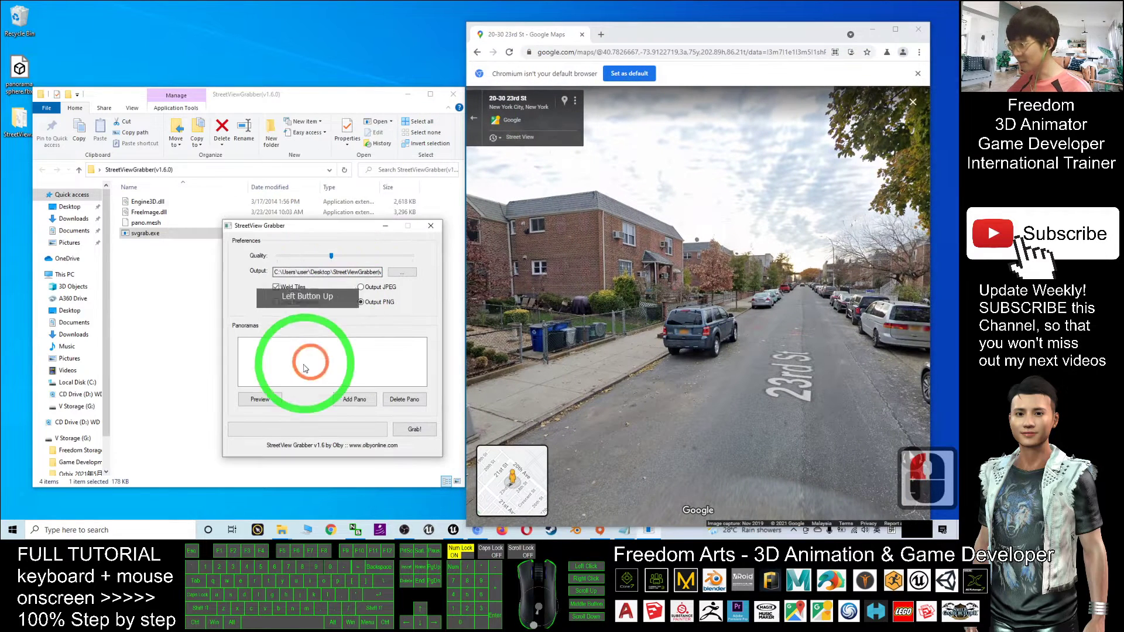
click(352, 402)
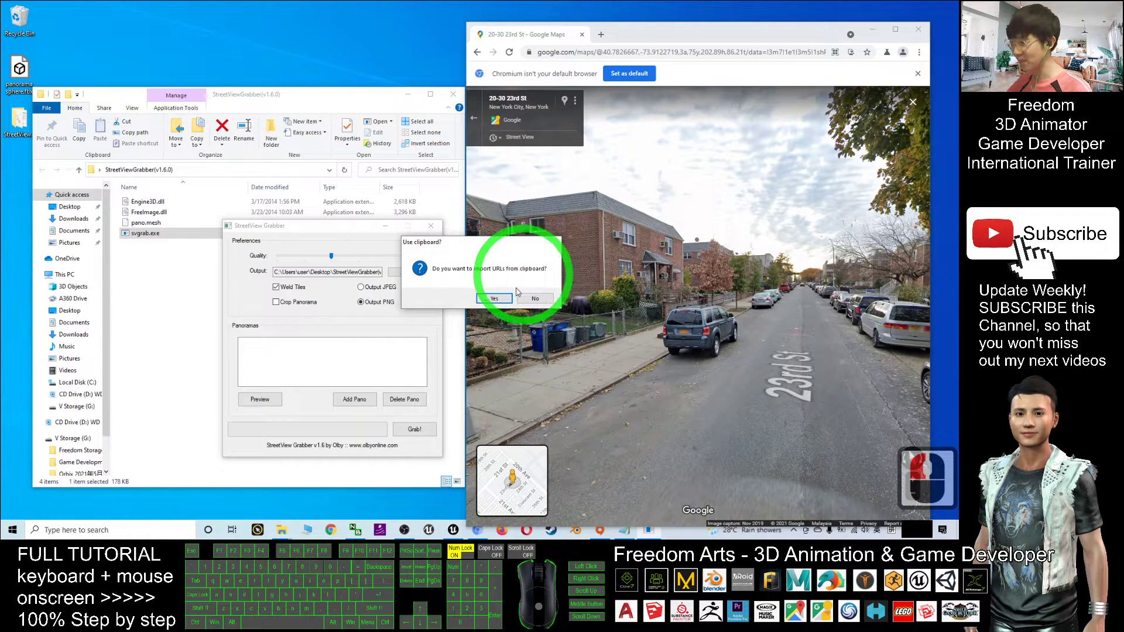
click(494, 298)
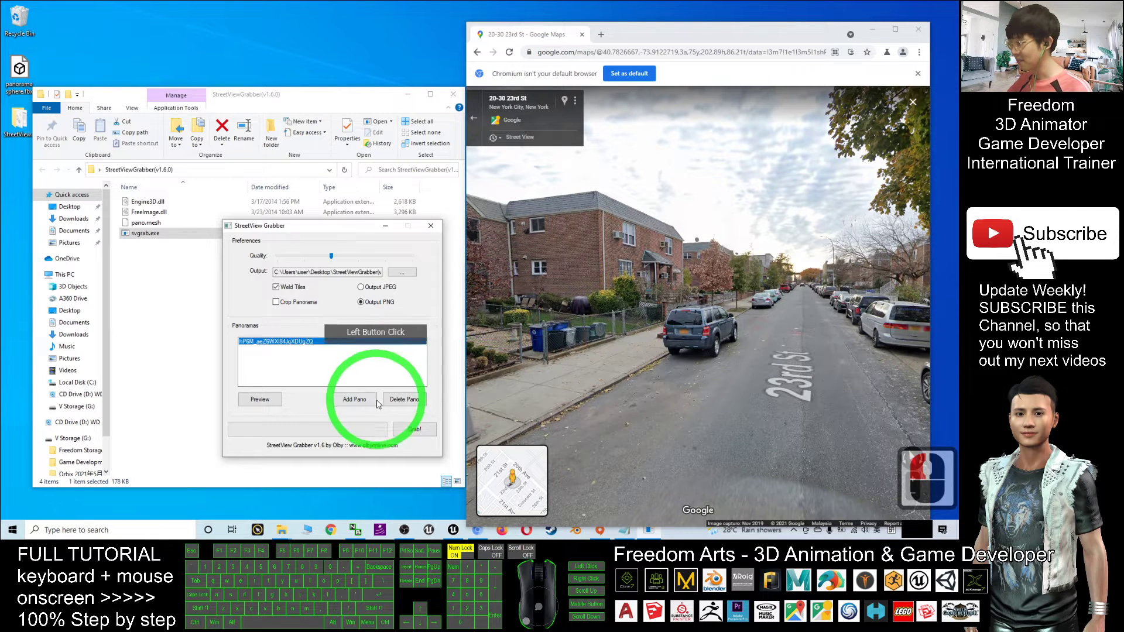
Grab the added panorama as a welded PNG and close StreetView Grabber
click(416, 431)
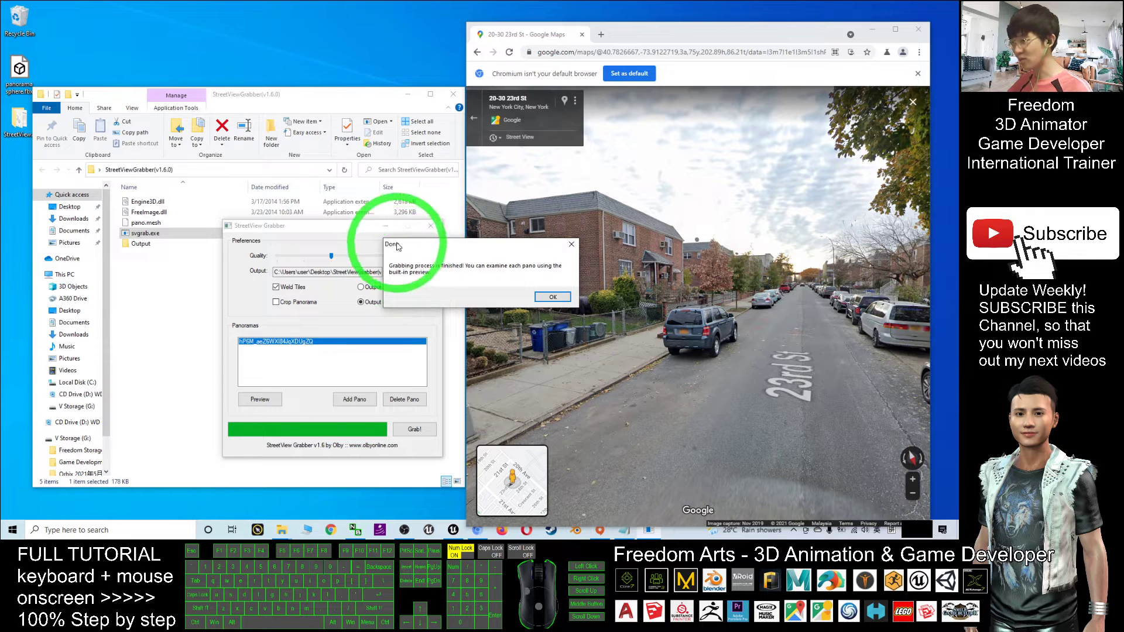
click(550, 297)
click(331, 233)
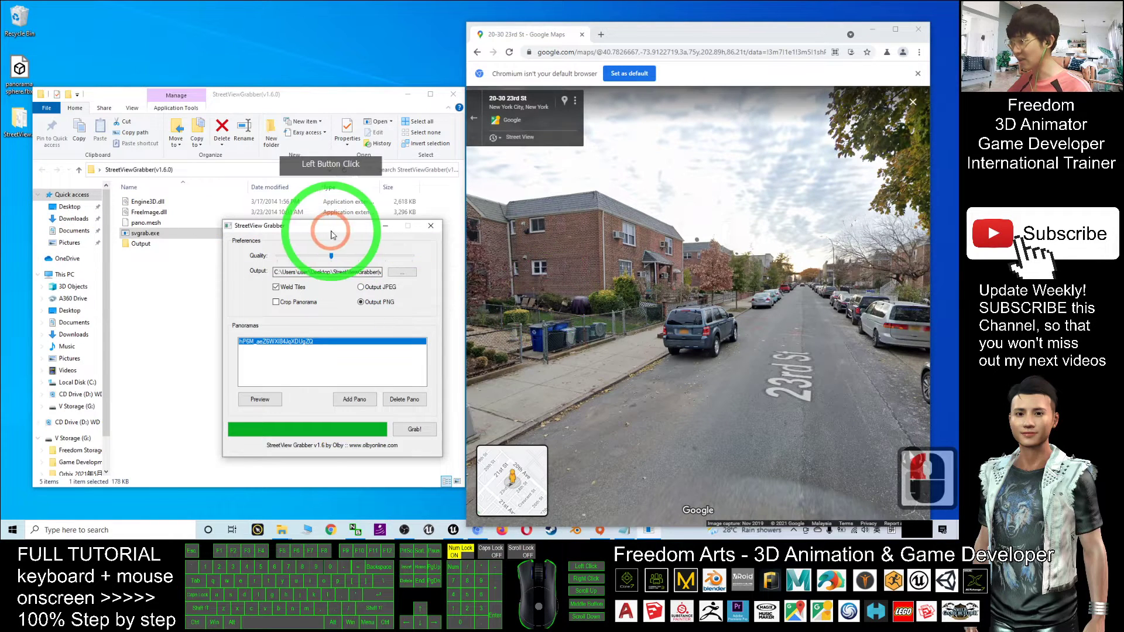
click(431, 226)
Open the Output folder and view the welded panorama PNG in Photos, then return to the folder
click(134, 245)
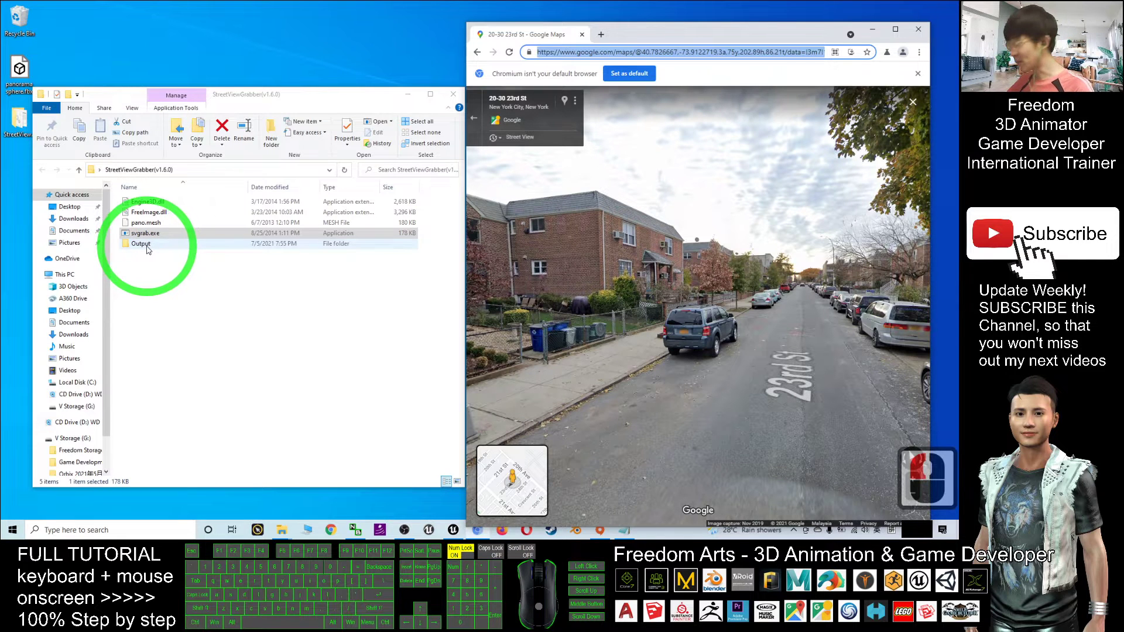
double_click(146, 247)
click(143, 220)
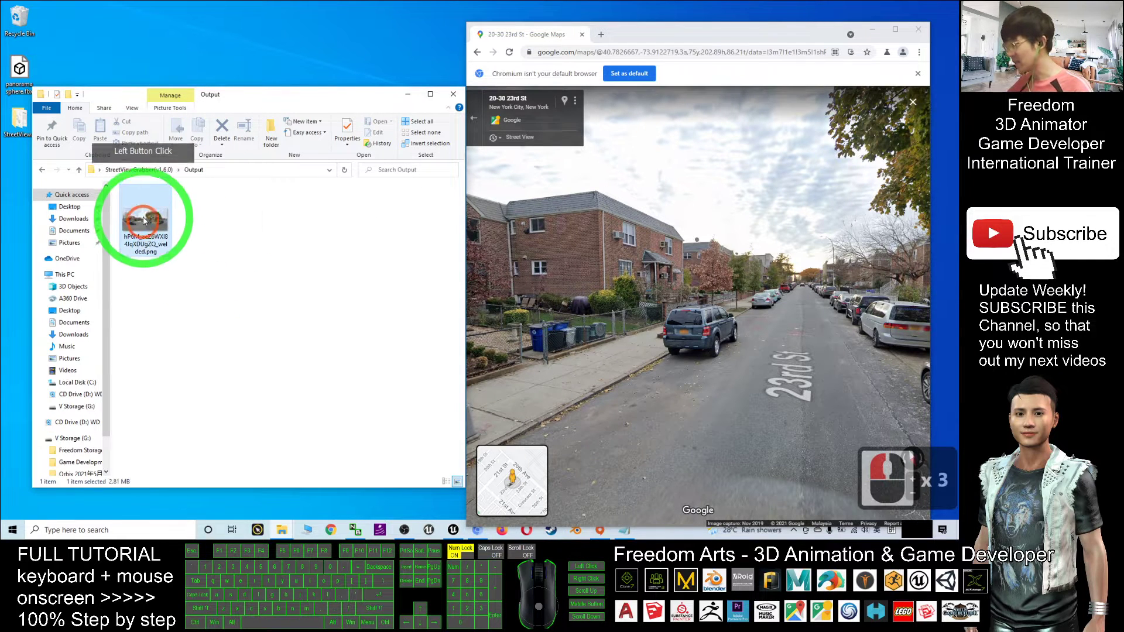
double_click(143, 221)
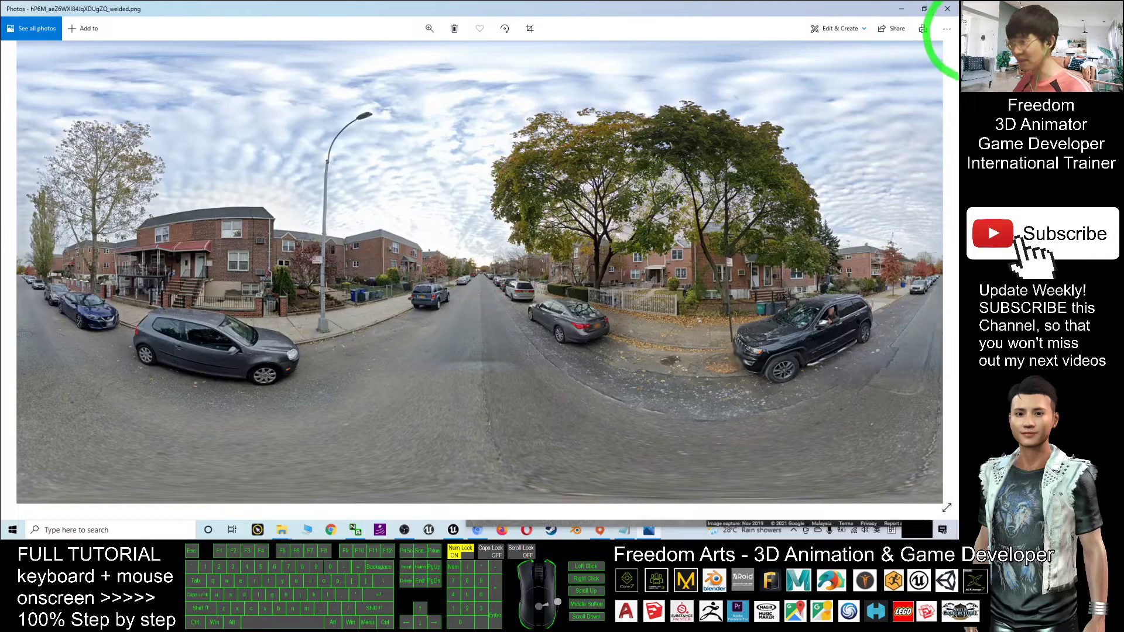
click(948, 9)
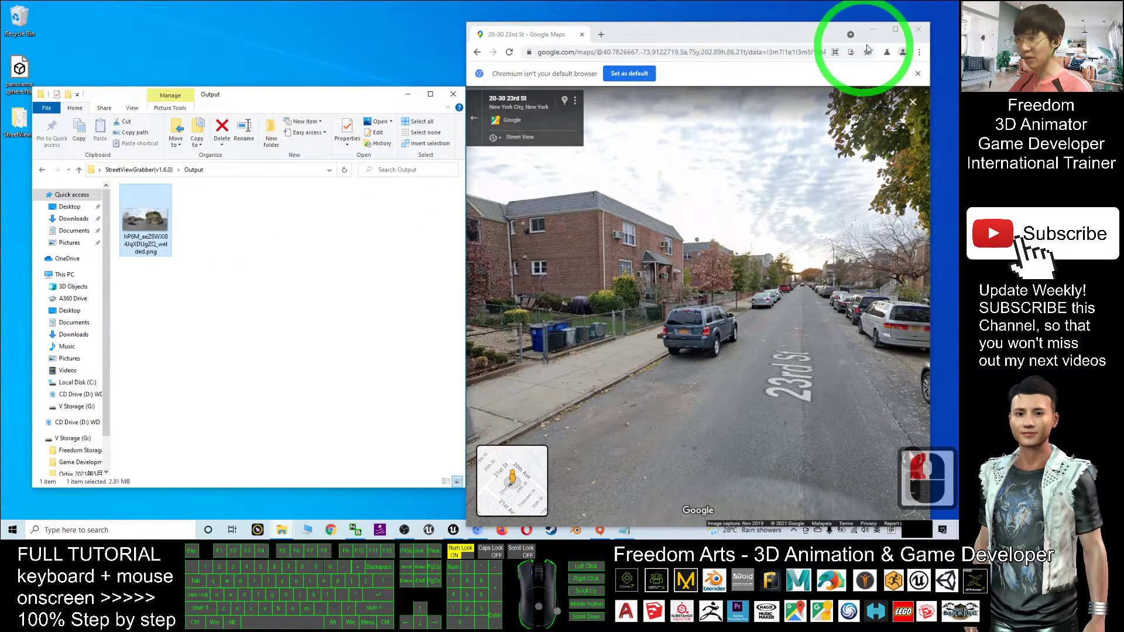
Close the browser, switch to the Unreal Project Browser, and choose the Third Person template under Games
click(918, 29)
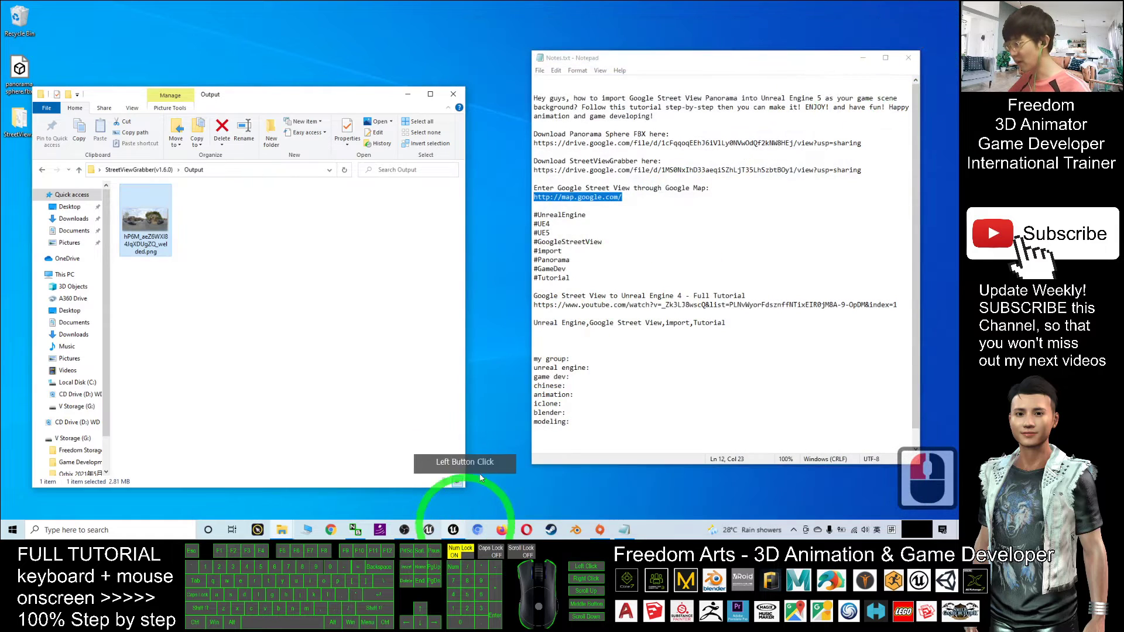
click(454, 531)
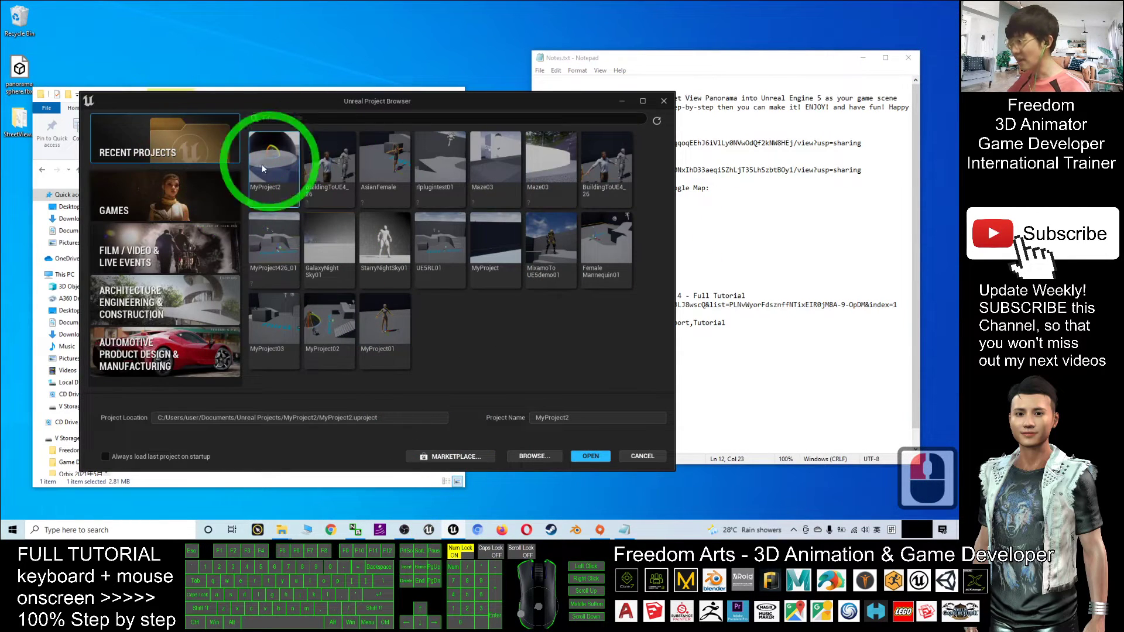
click(175, 199)
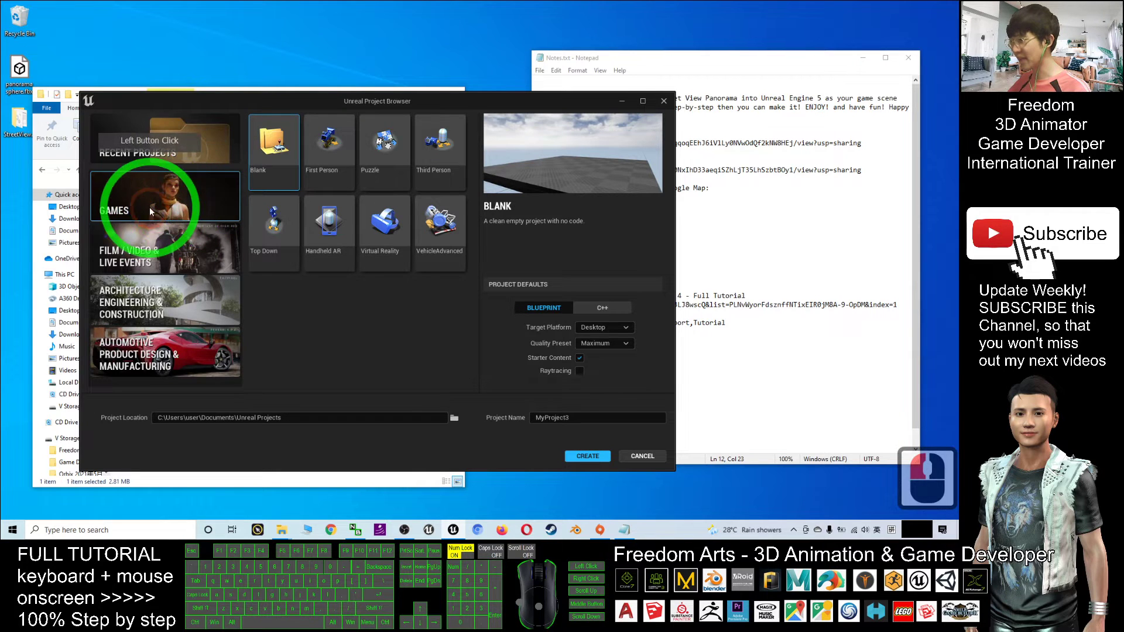
click(440, 154)
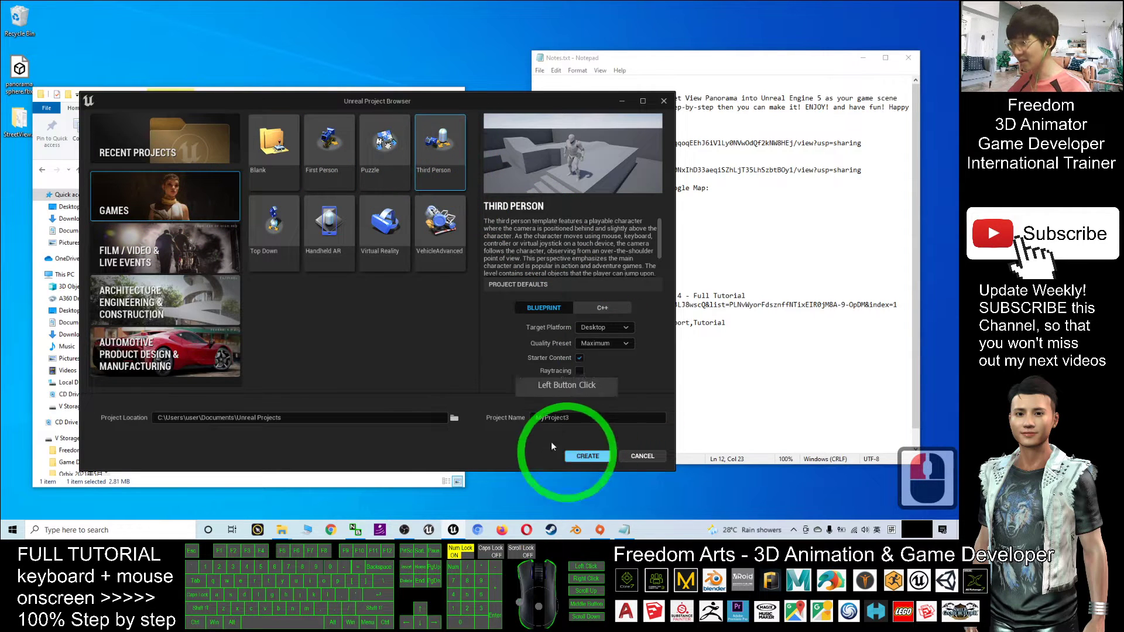
Name the new project StreetviewtoUE5Demo1 and create it
click(572, 417)
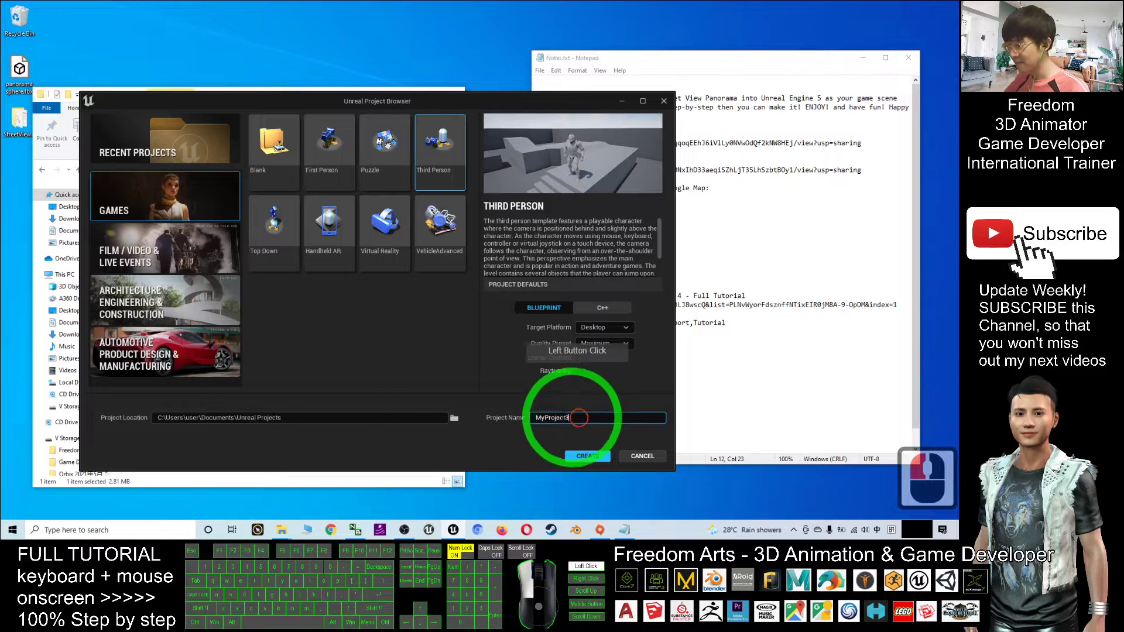
double_click(566, 417)
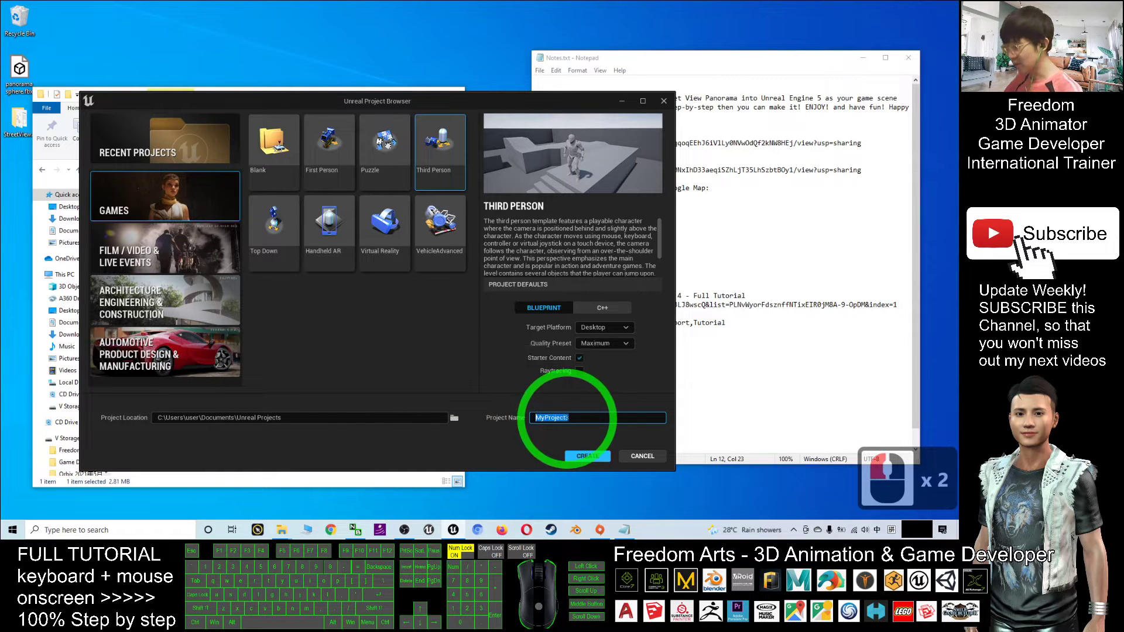
text(Street)
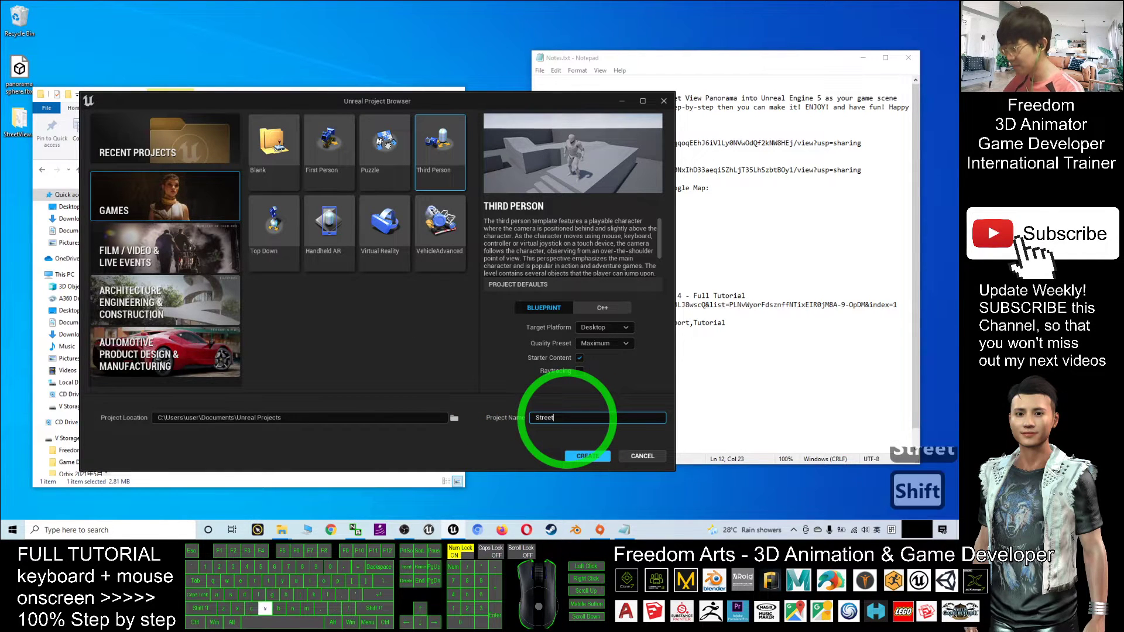
text(viewto)
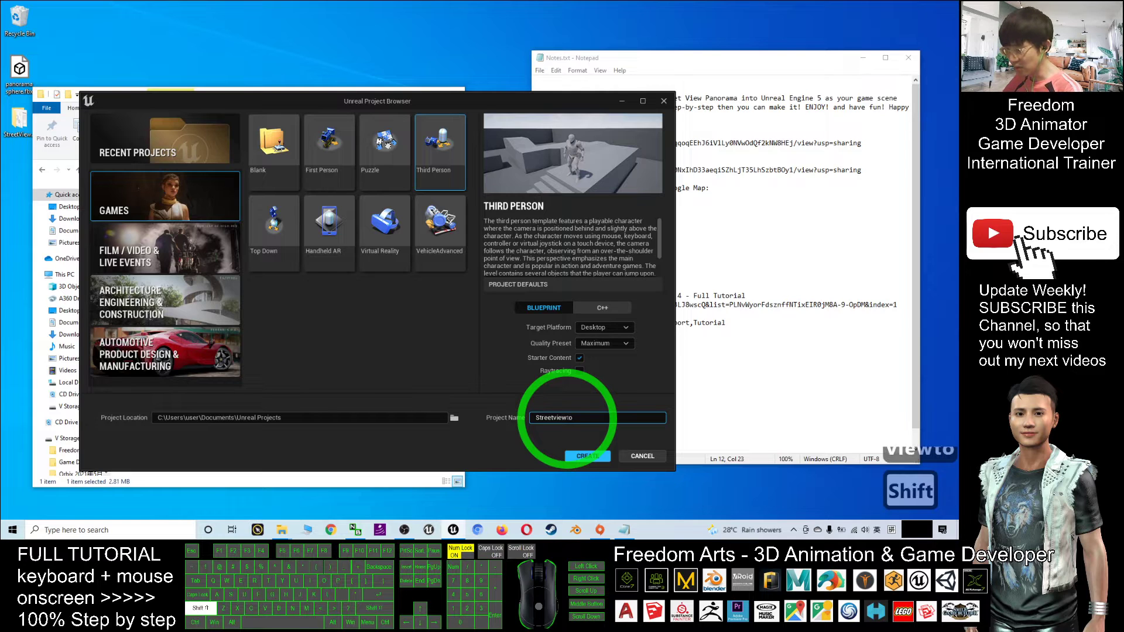
text(E)
key(BackSpace)
text(UE)
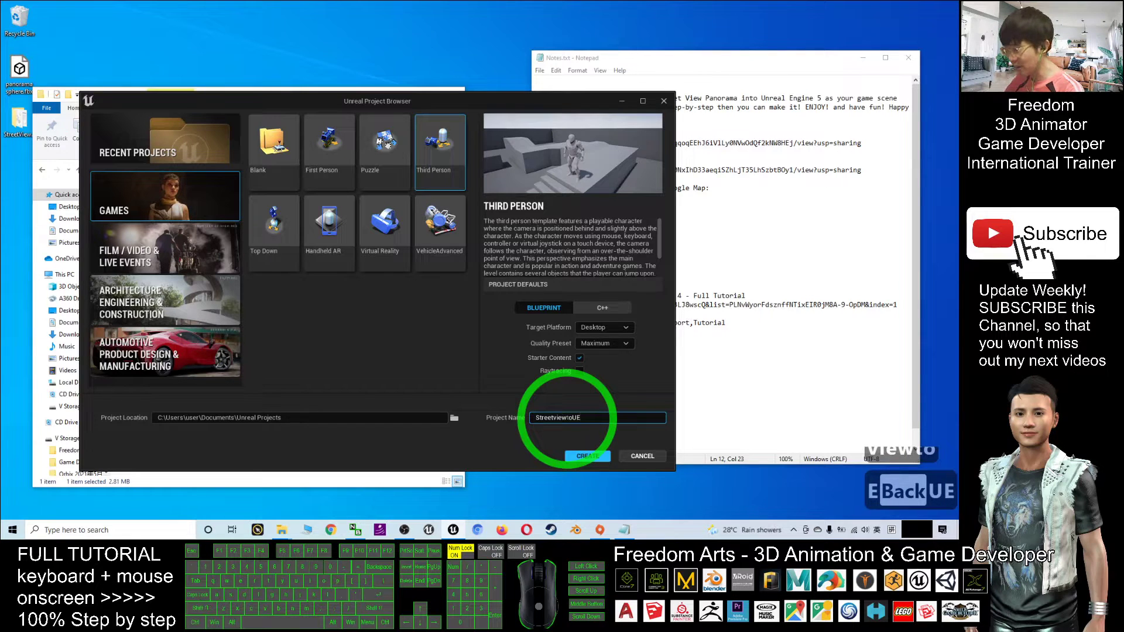
text(5Demo)
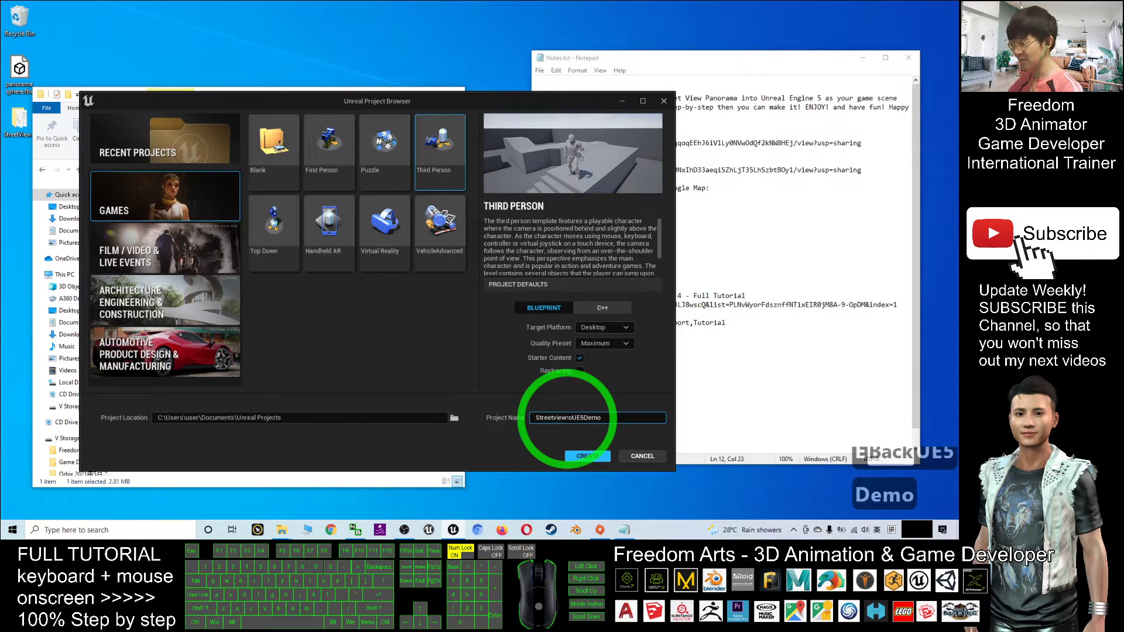
text(01)
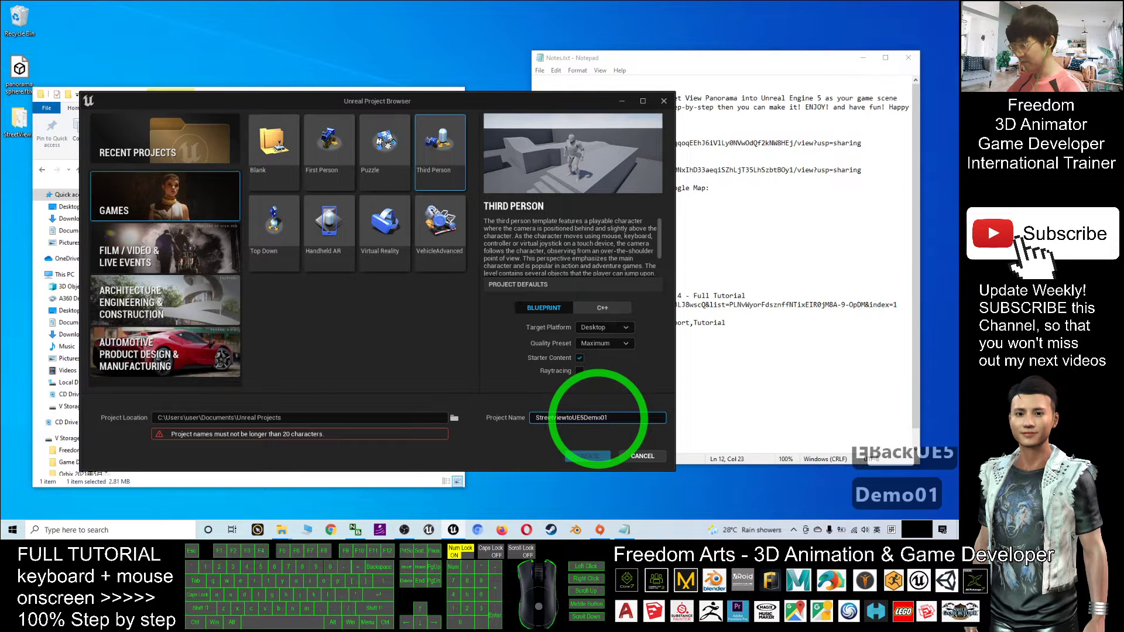
key(BackSpace)
key(BackSpace)
text(1)
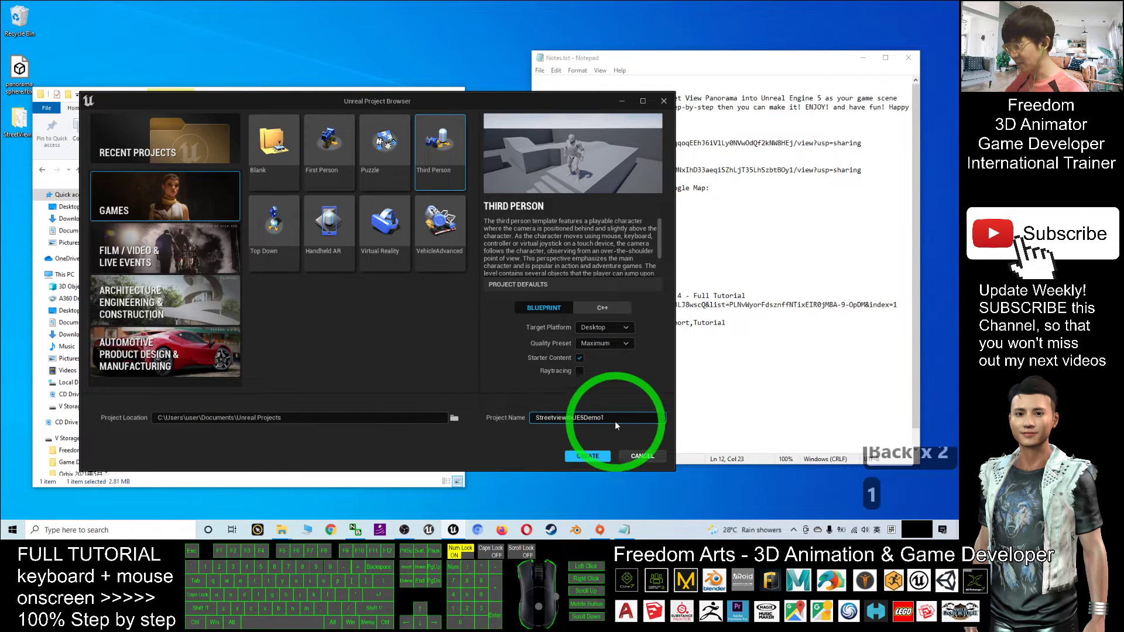
click(588, 456)
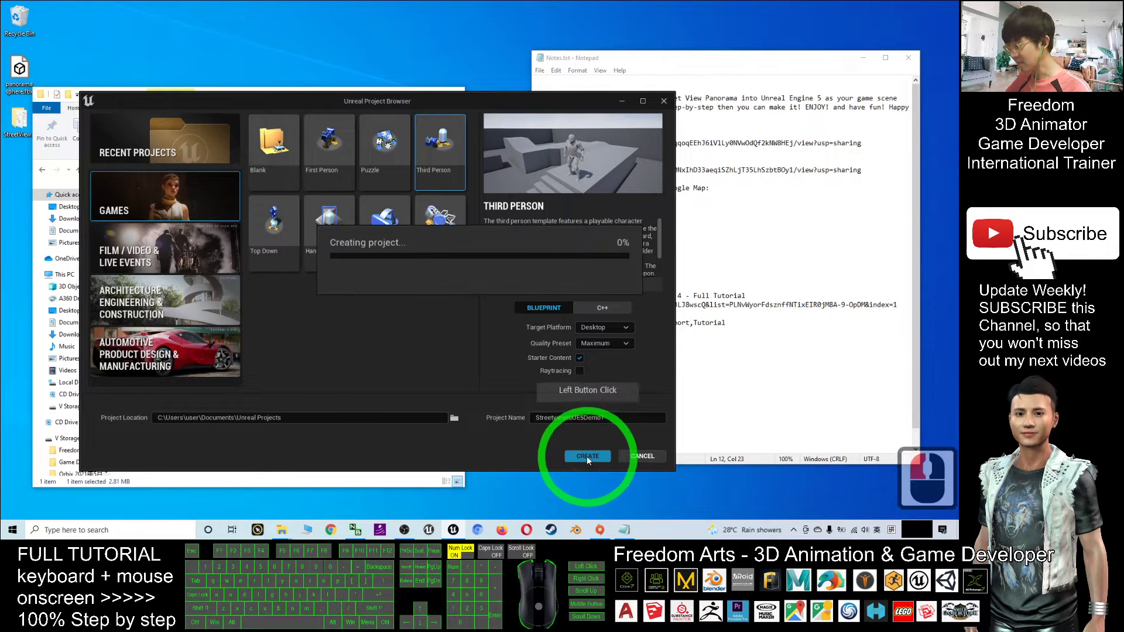